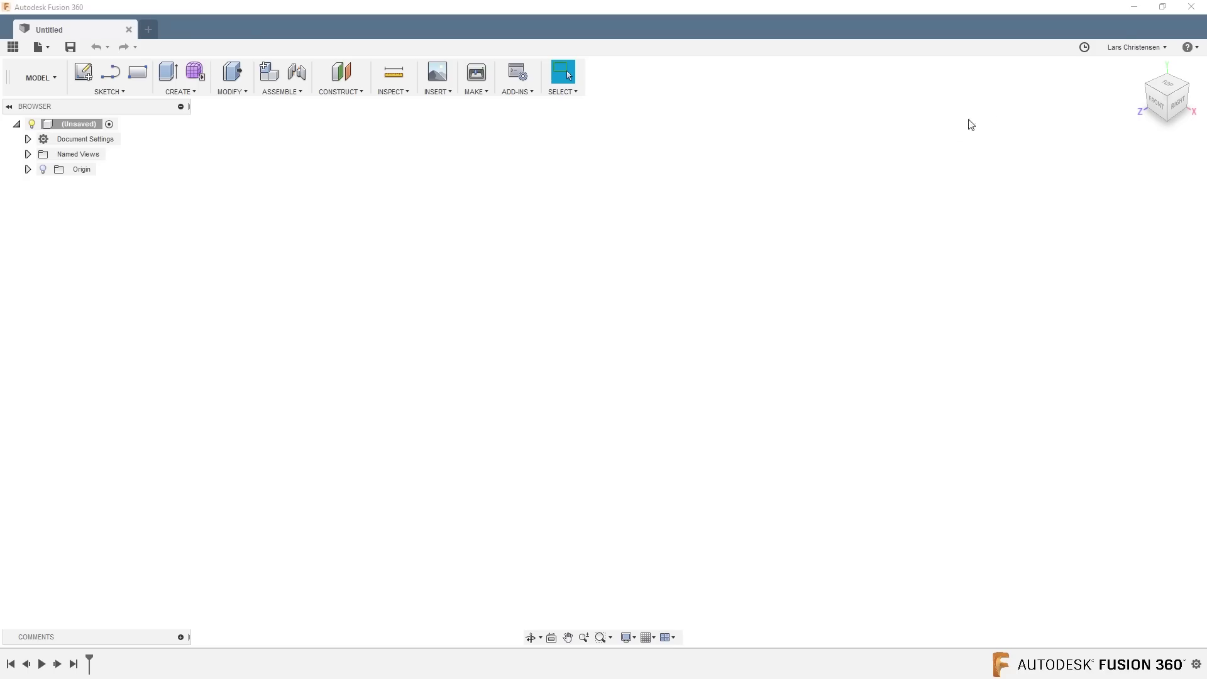
- Check UI Preview under Preferences > Preview, apply it, and accept the restart notice
click(1131, 55)
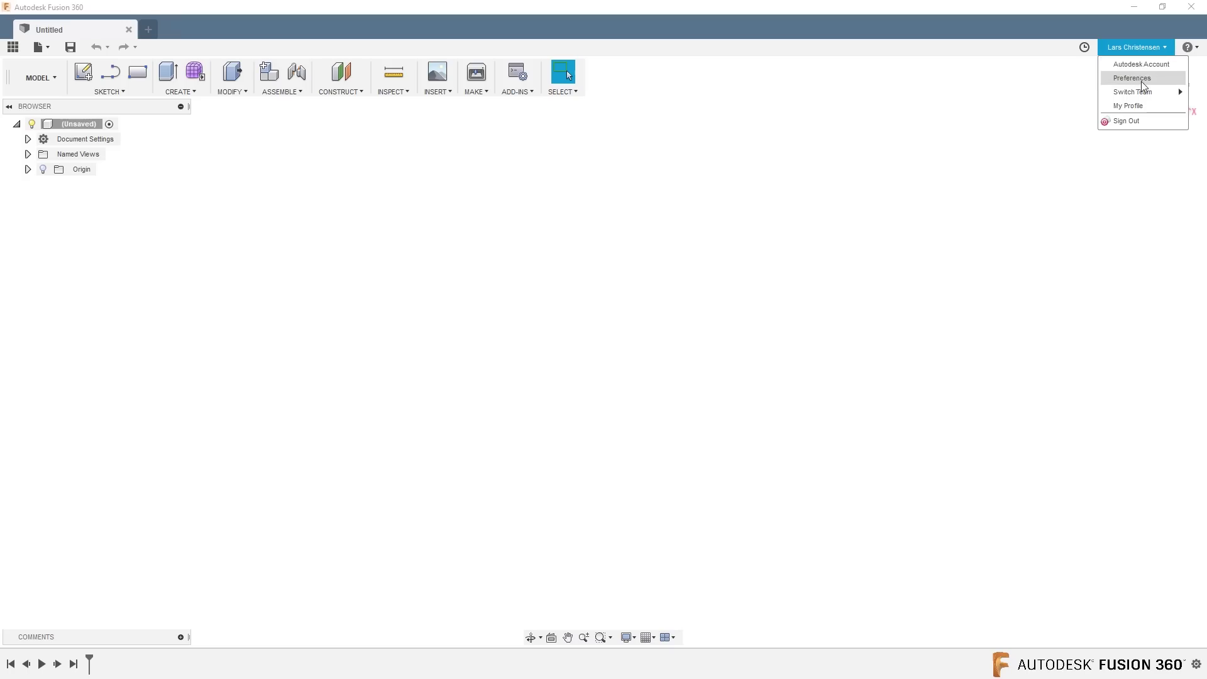
click(1133, 82)
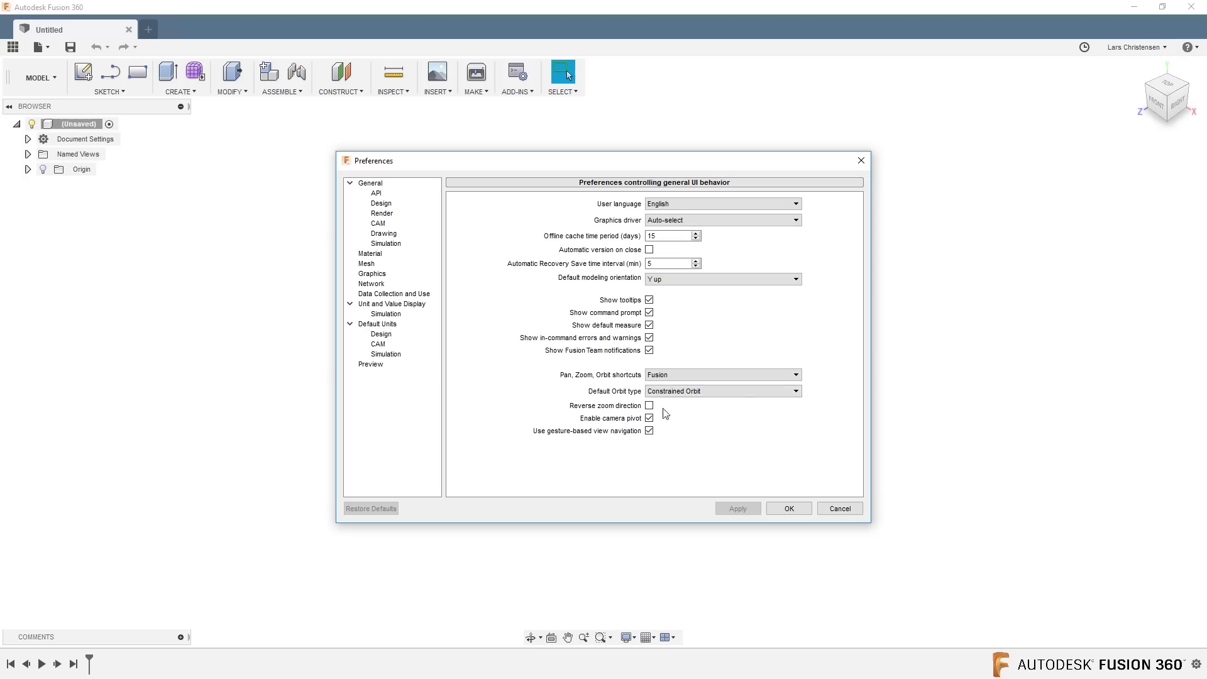
click(378, 368)
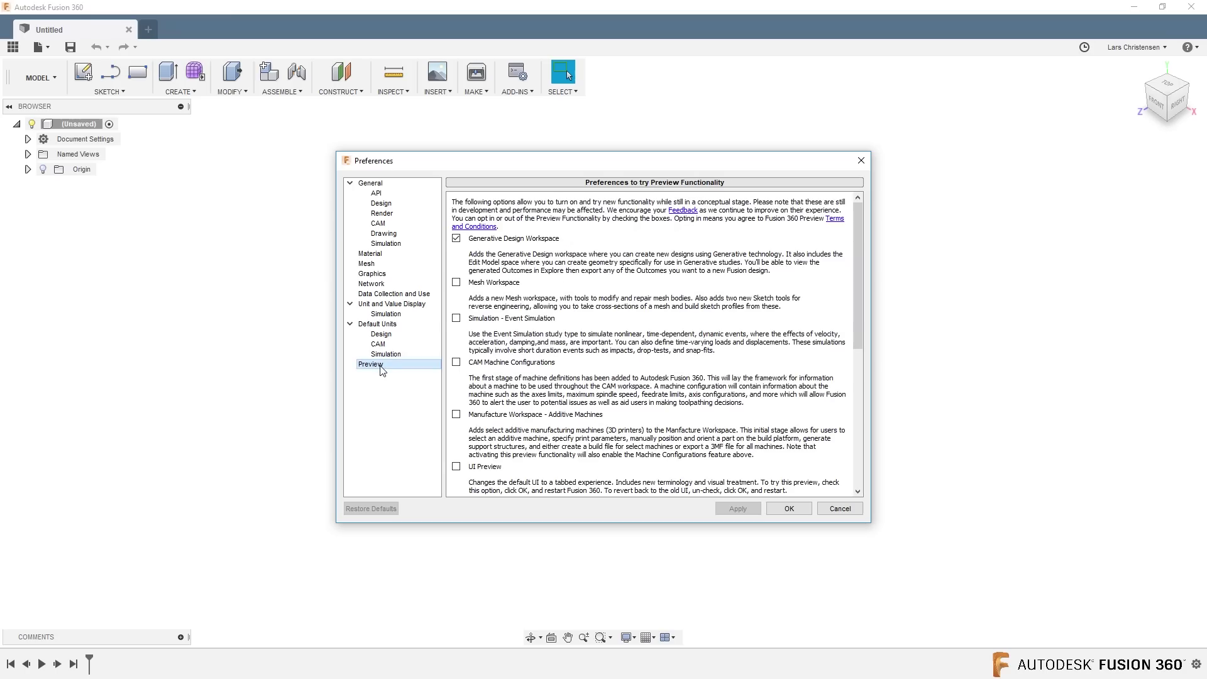
click(456, 467)
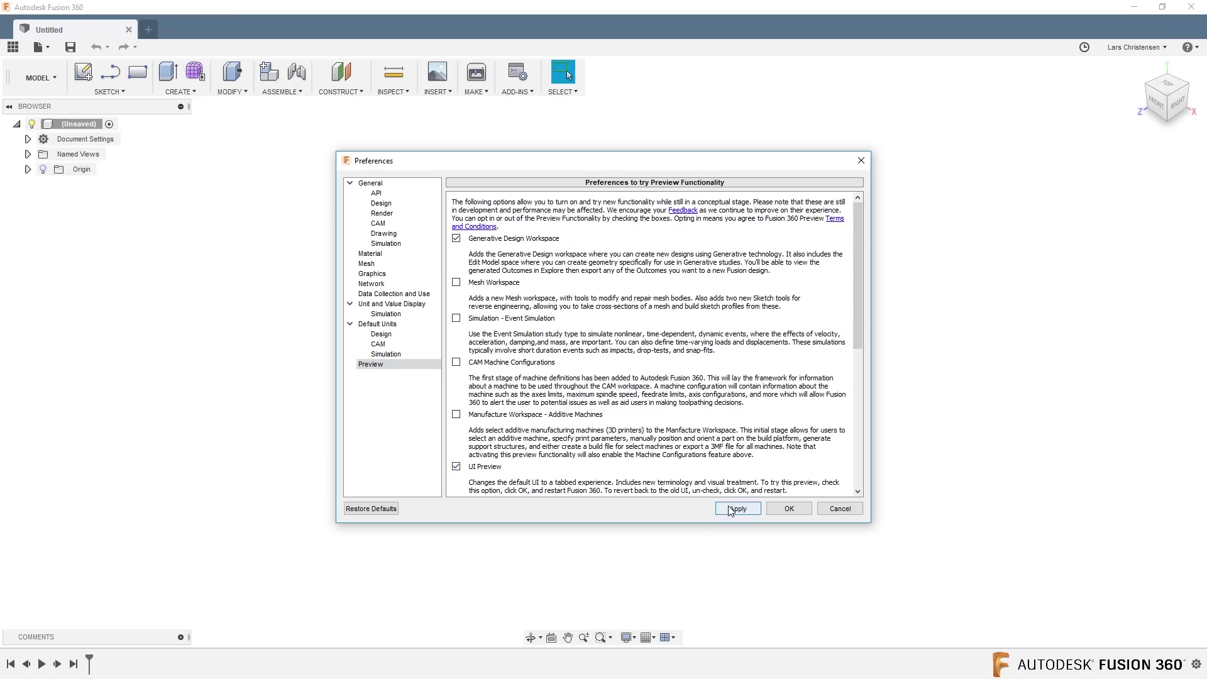
click(731, 509)
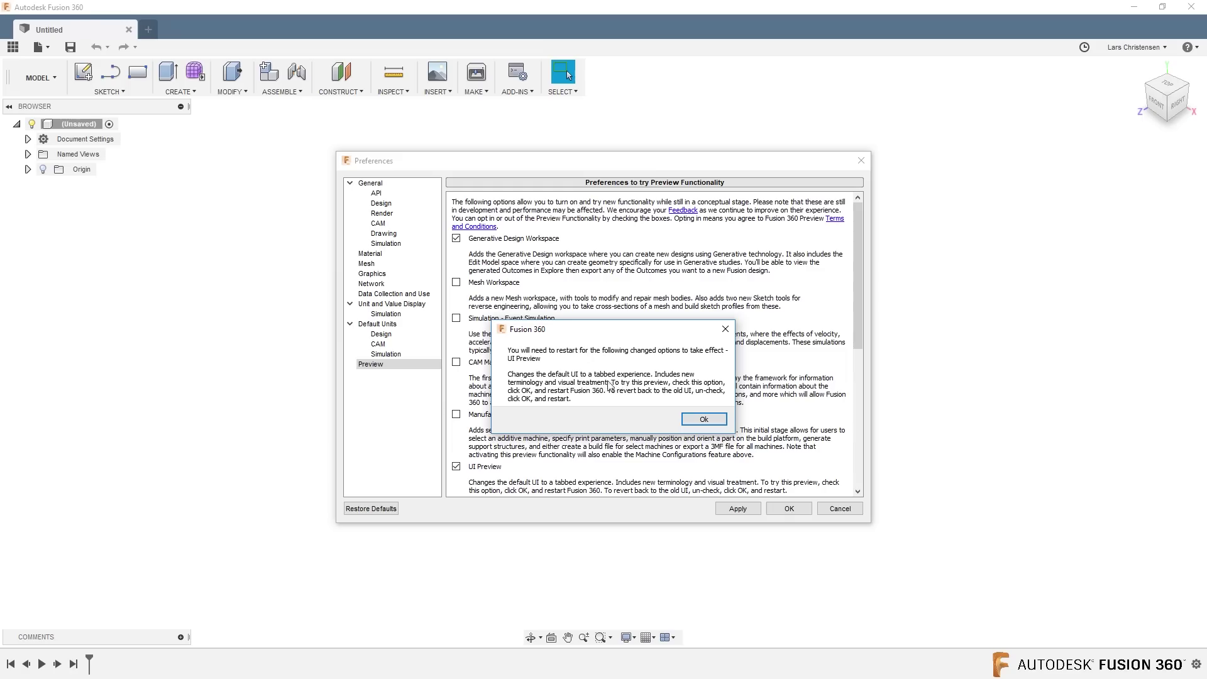
click(699, 418)
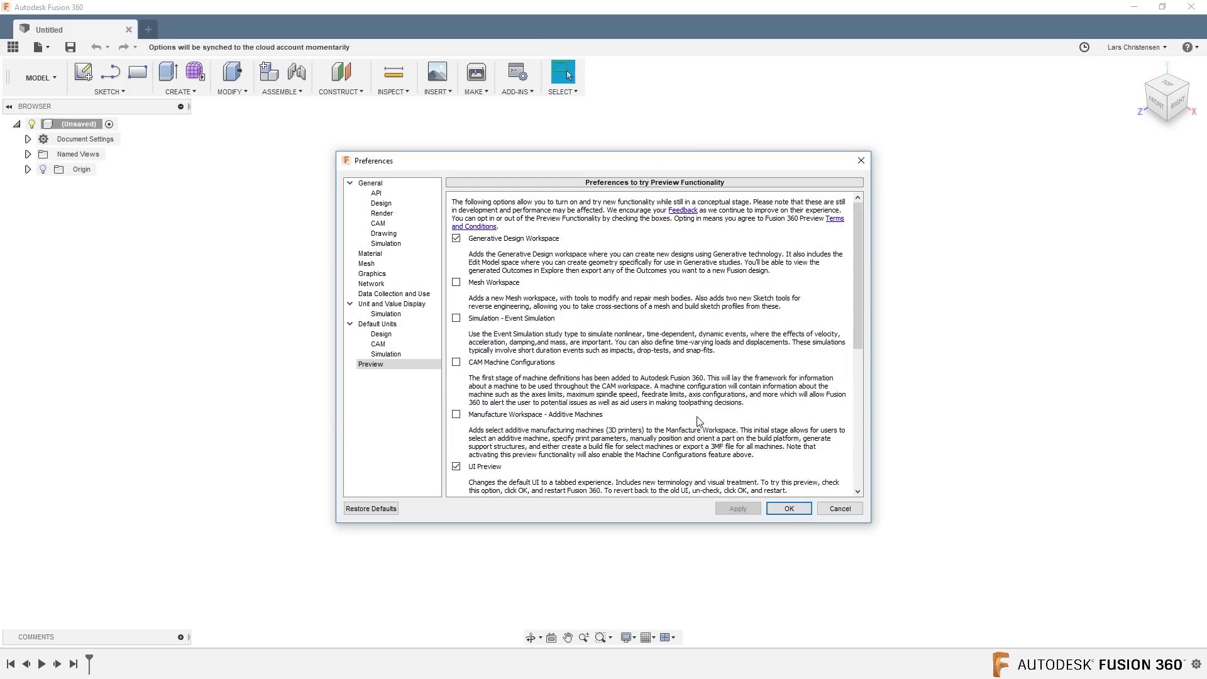
click(787, 511)
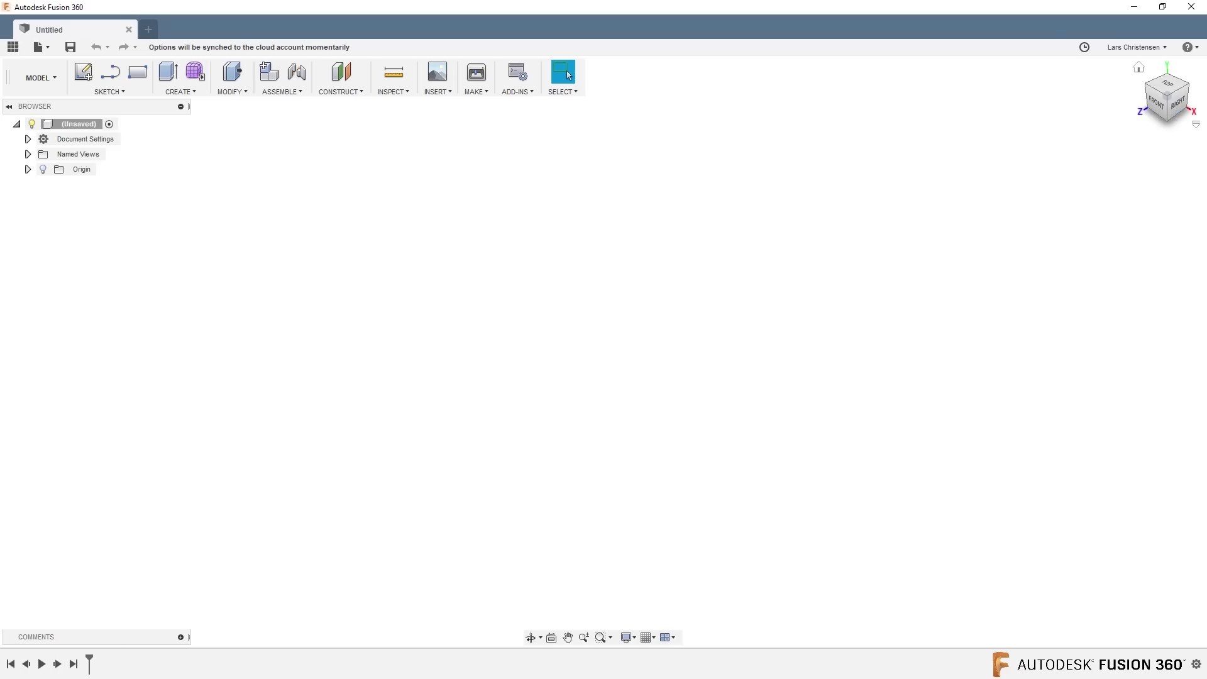
- Restart Fusion 360 and browse the Surface, Sheet Metal, Assemble, Tools and Solid tabs
click(1190, 9)
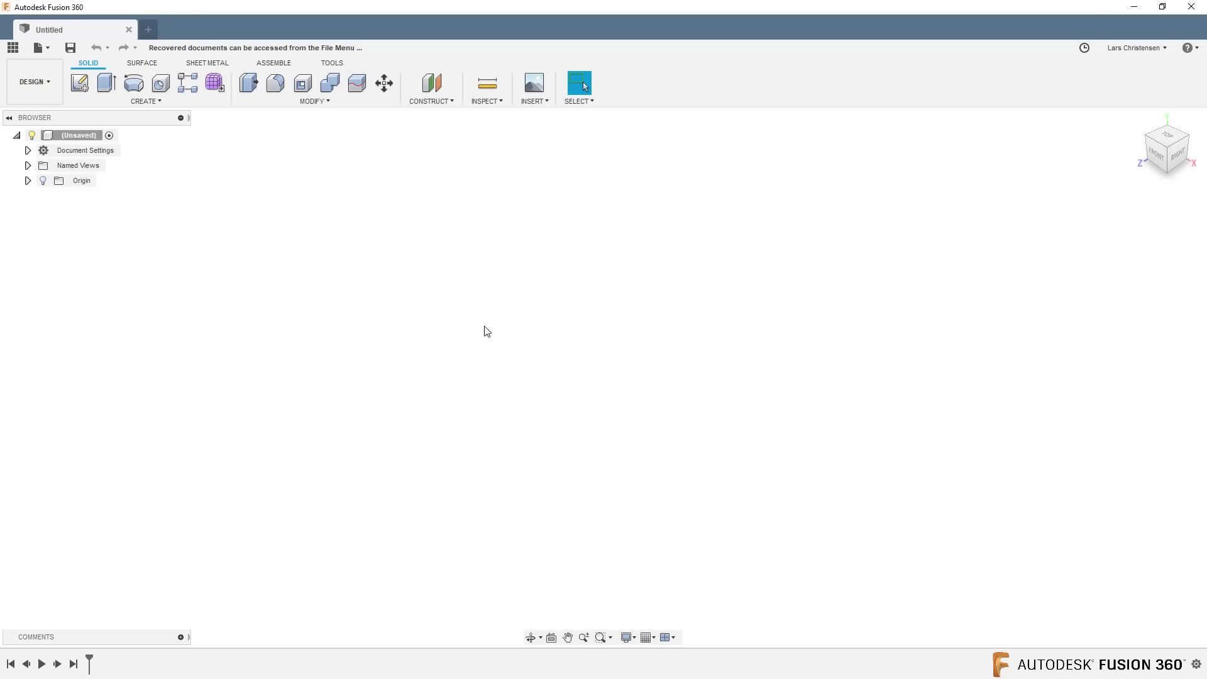
click(54, 83)
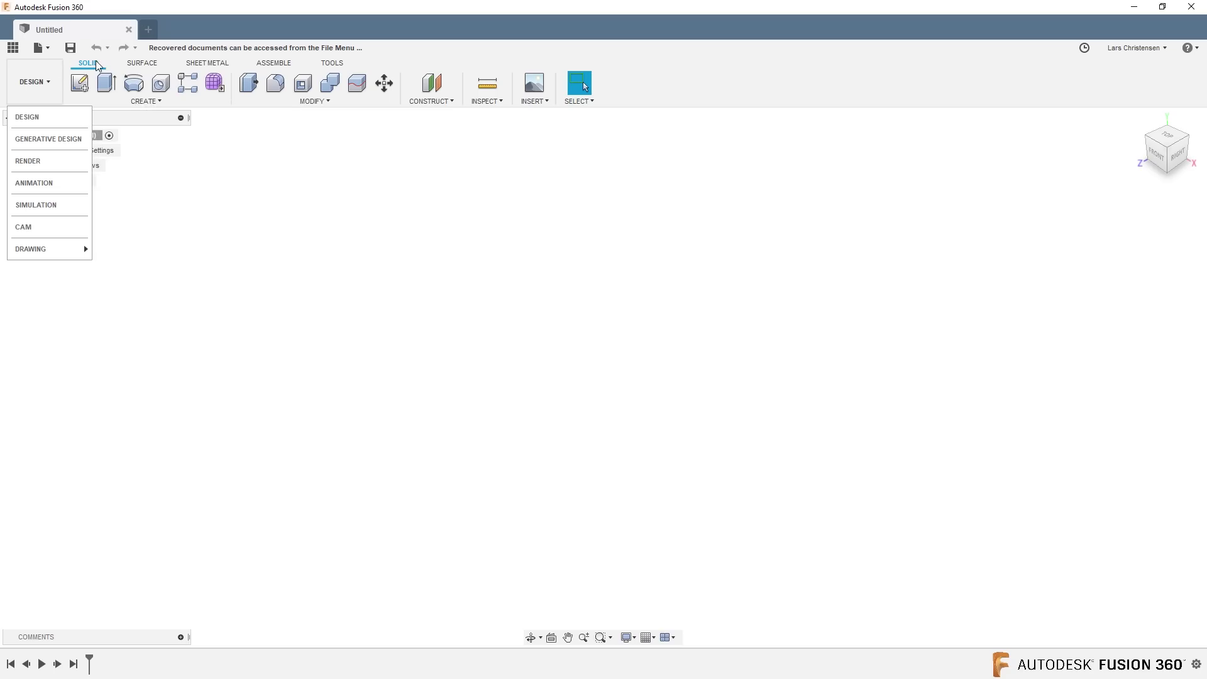
click(154, 66)
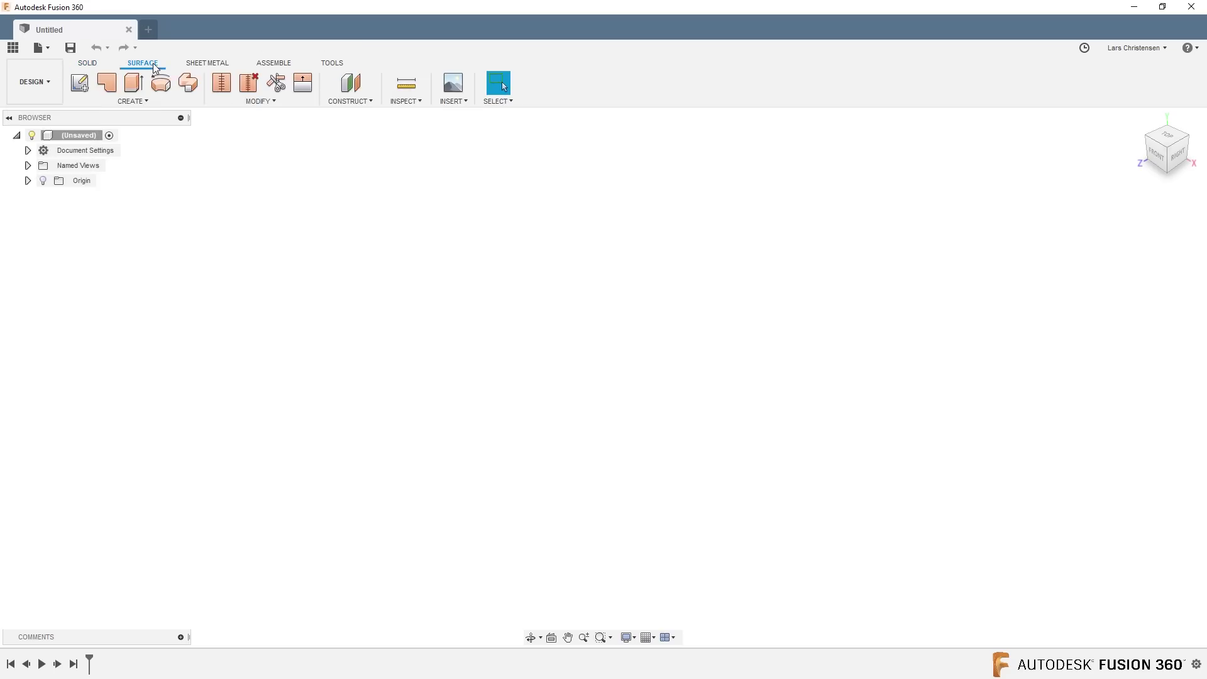
click(205, 66)
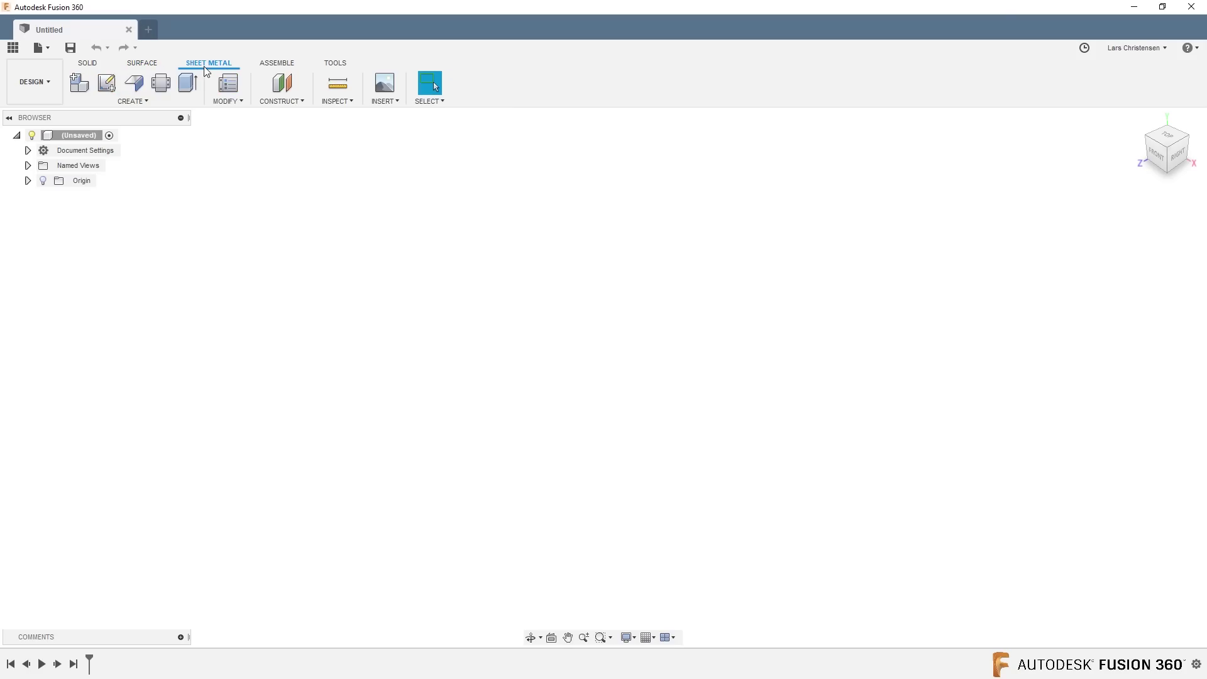
click(276, 64)
click(333, 65)
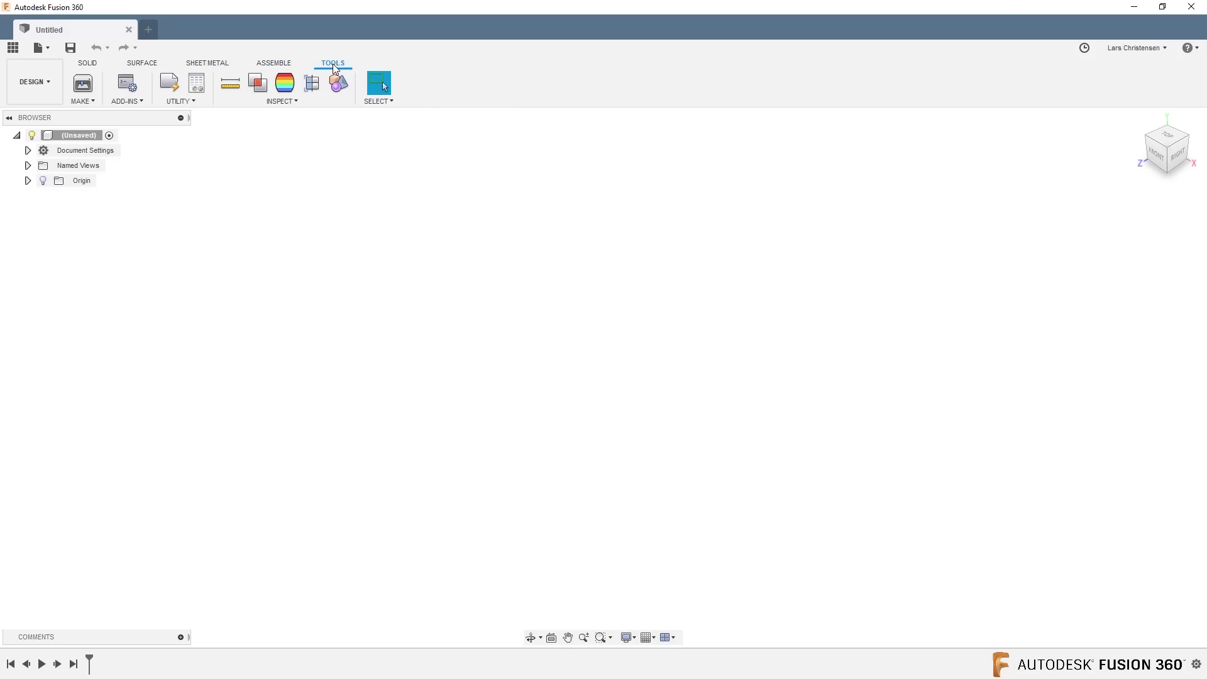
click(93, 65)
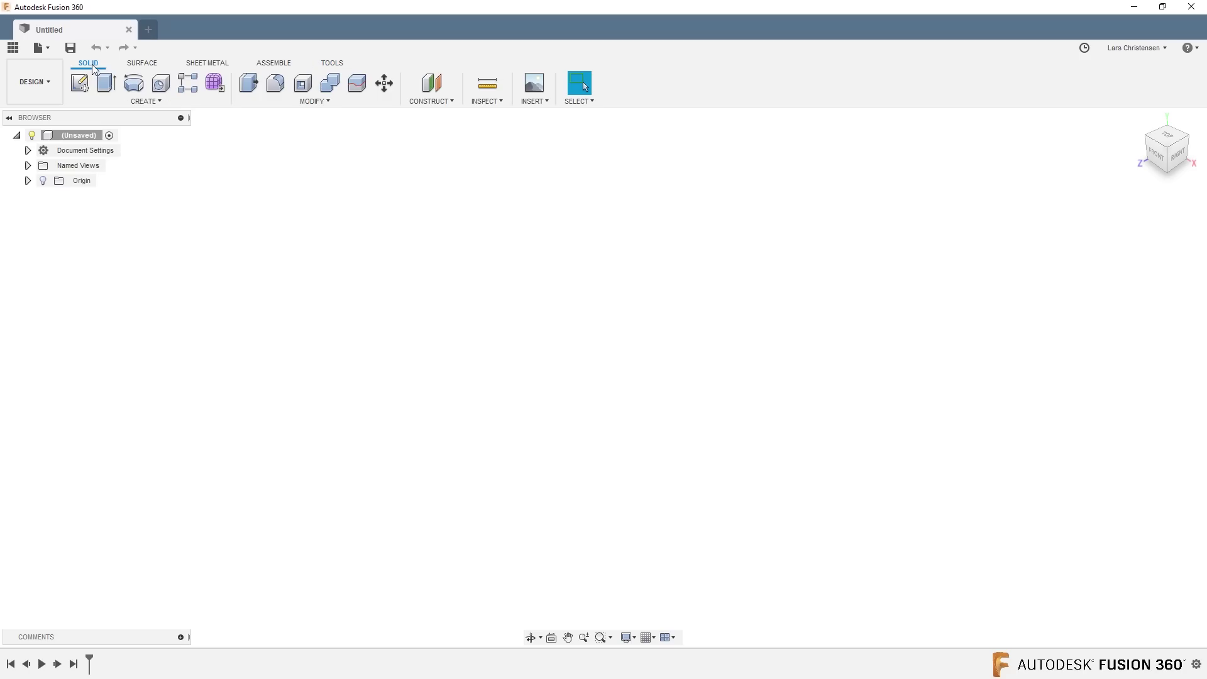
click(42, 83)
double_click(1001, 3)
- Dock the tabbed-interface window on the left half beside the classic window, starting Create Sketch in both
drag(1003, 21, 939, 50)
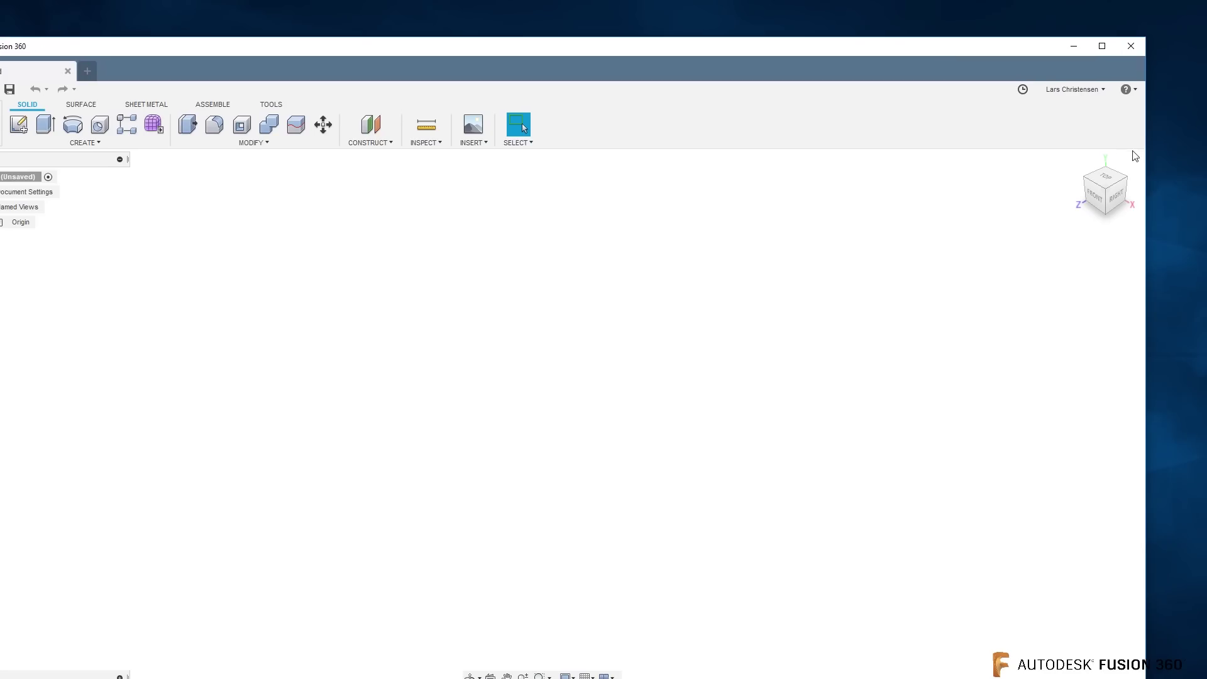
drag(1147, 162, 567, 161)
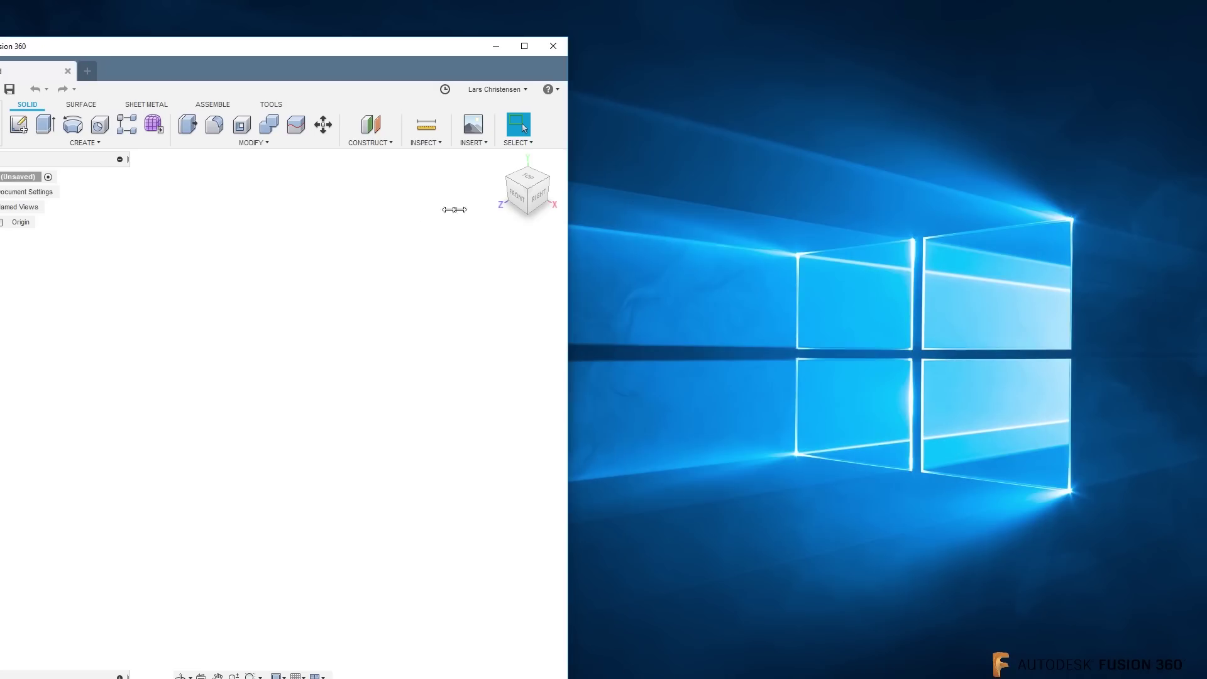
drag(275, 41, 316, 14)
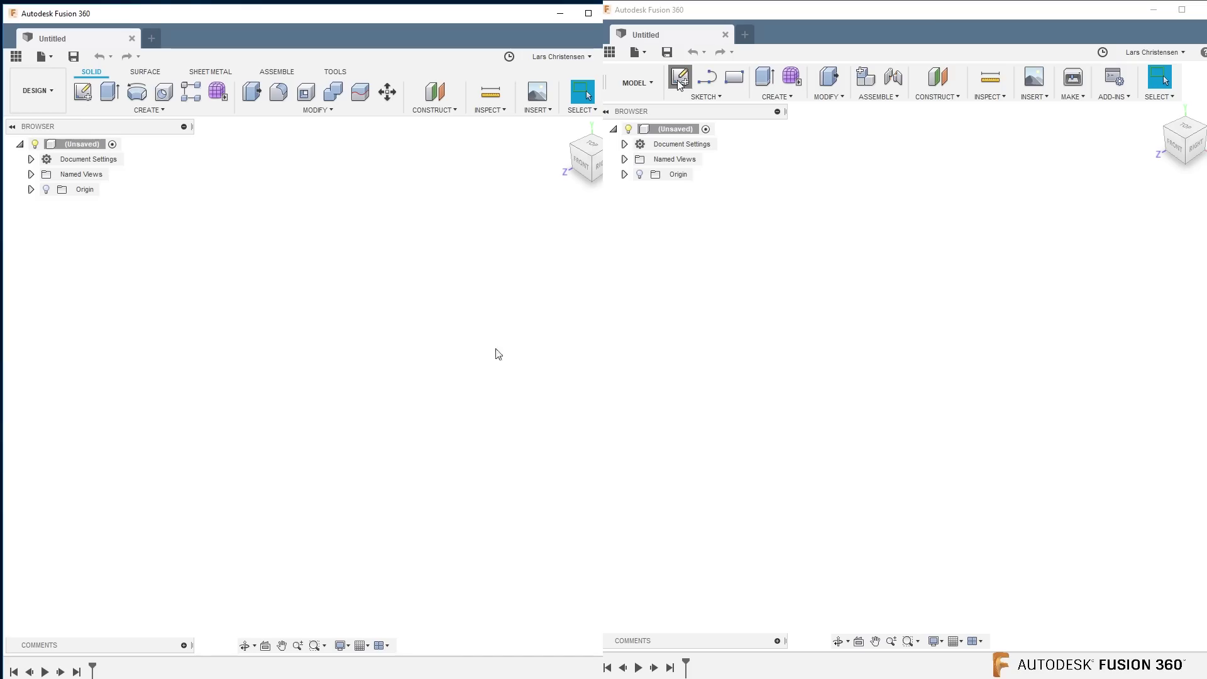
click(87, 93)
click(679, 86)
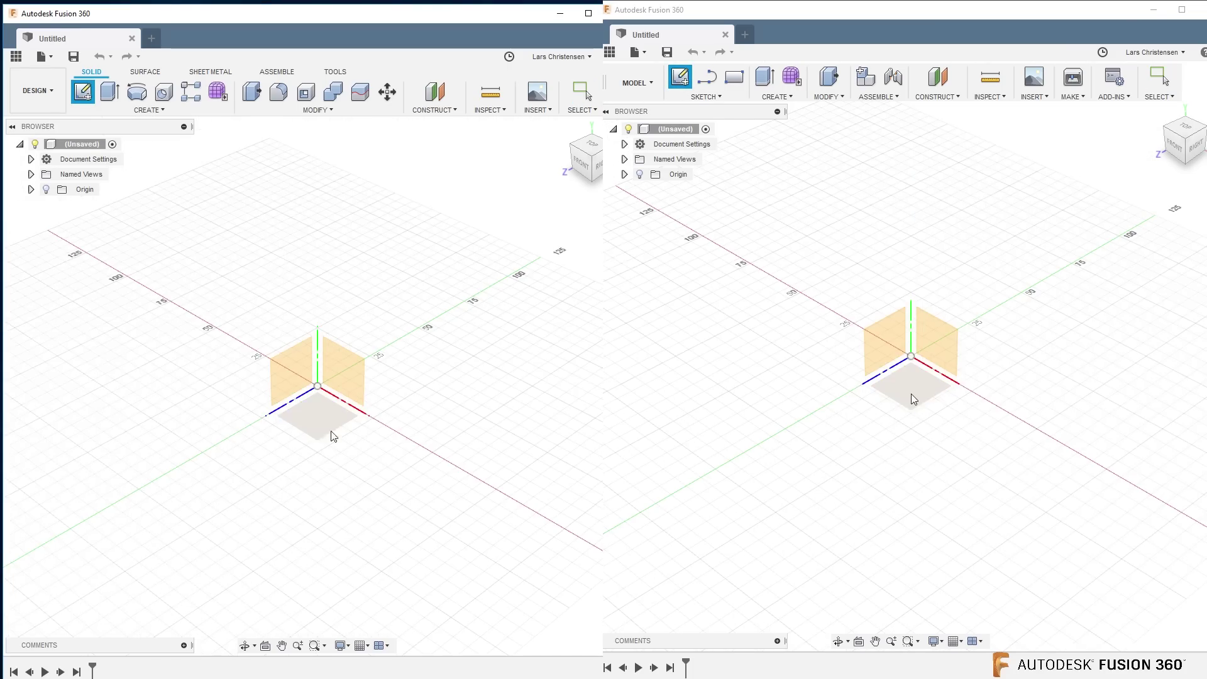
- Pick the horizontal origin plane for the new sketch in both windows
click(324, 426)
click(911, 396)
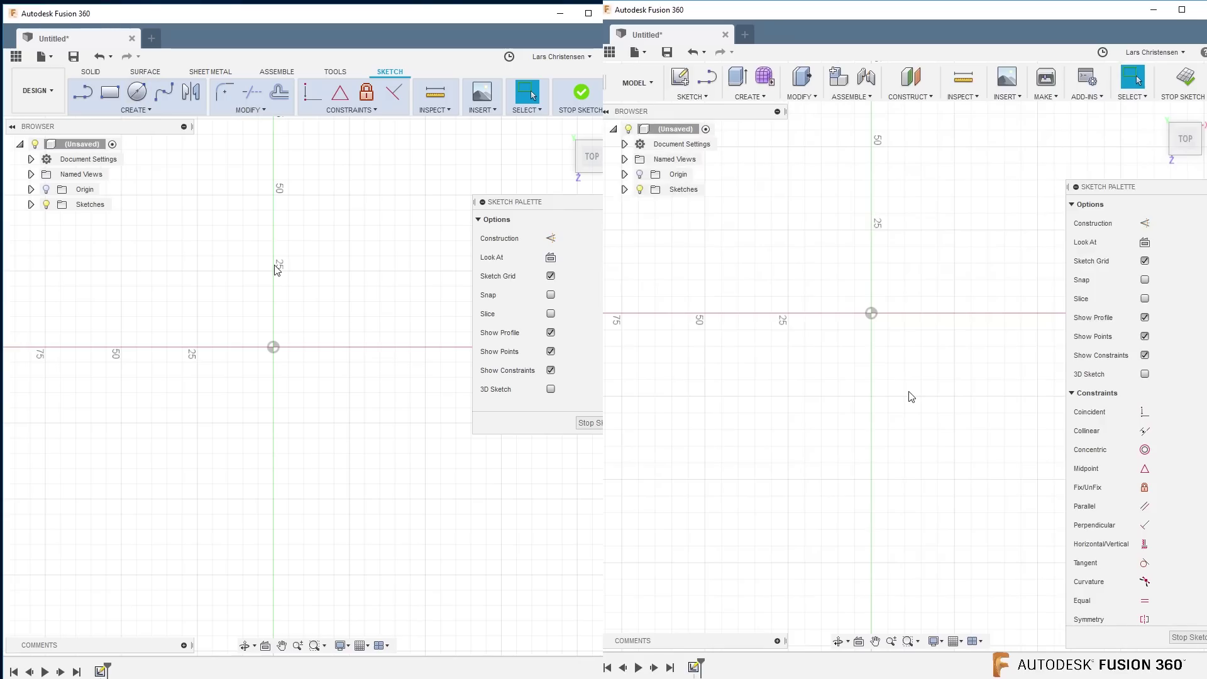
- Draw a 46 mm diameter circle centred on the sketch origin
key(c)
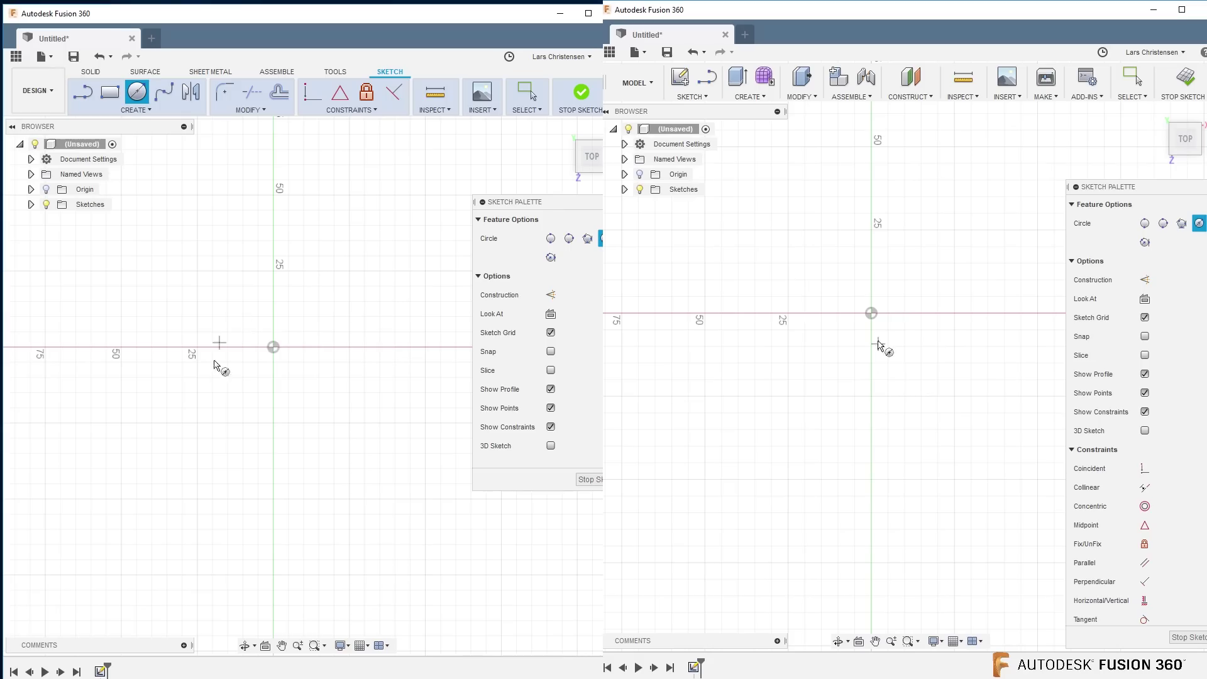
click(272, 347)
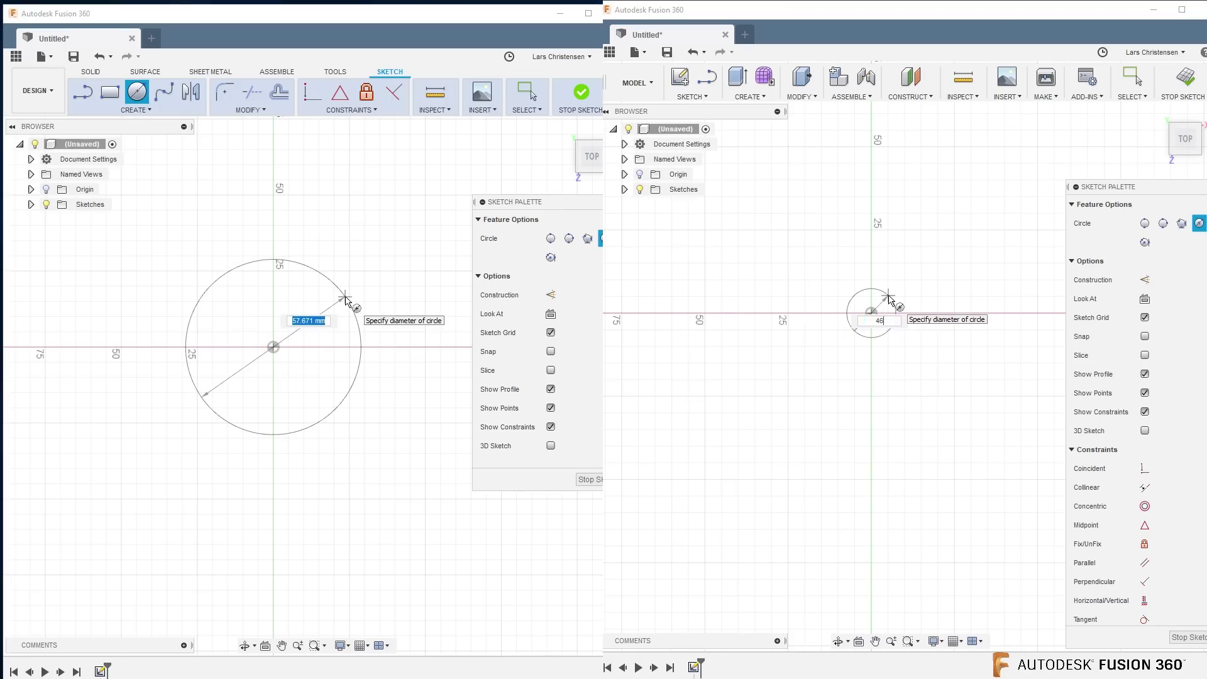
text(46)
key(Return)
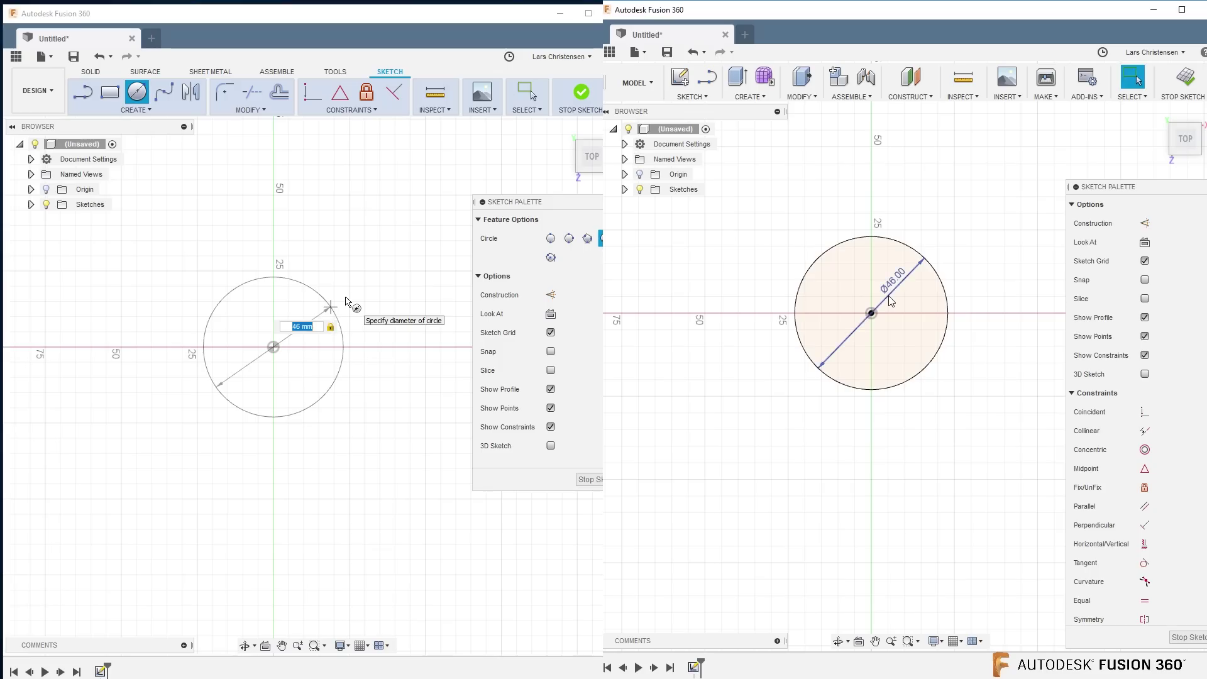
key(Return)
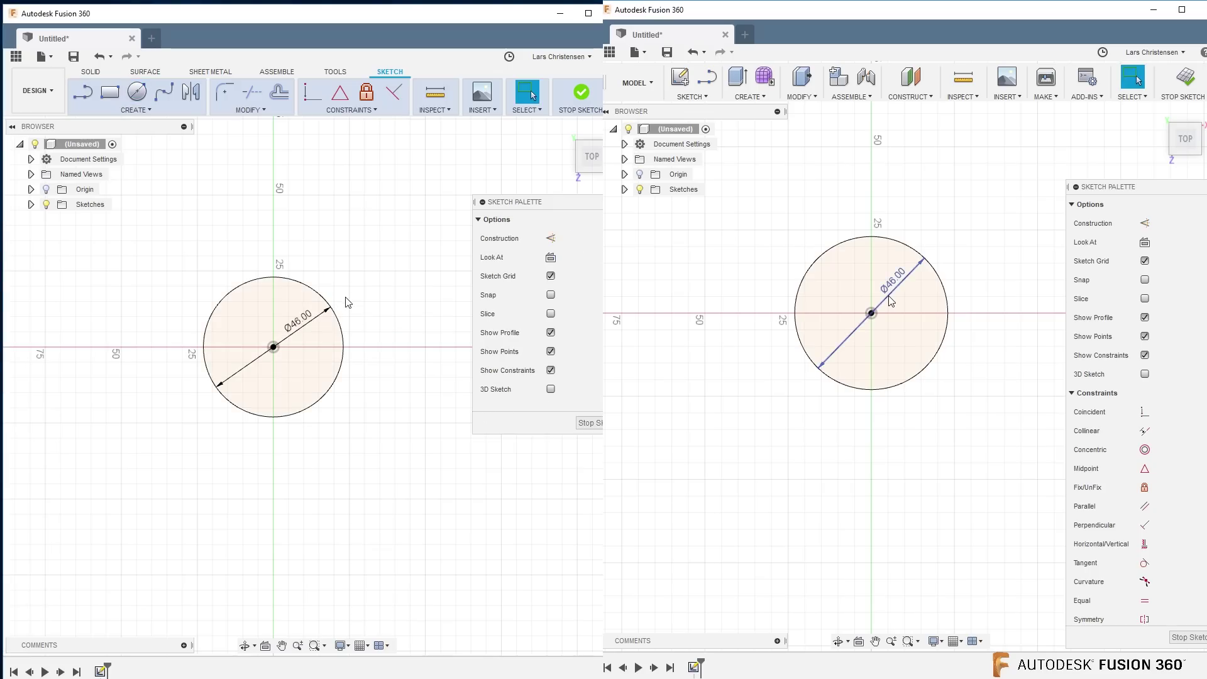
- Extrude the circle profile 15 mm into a solid cylinder
key(q)
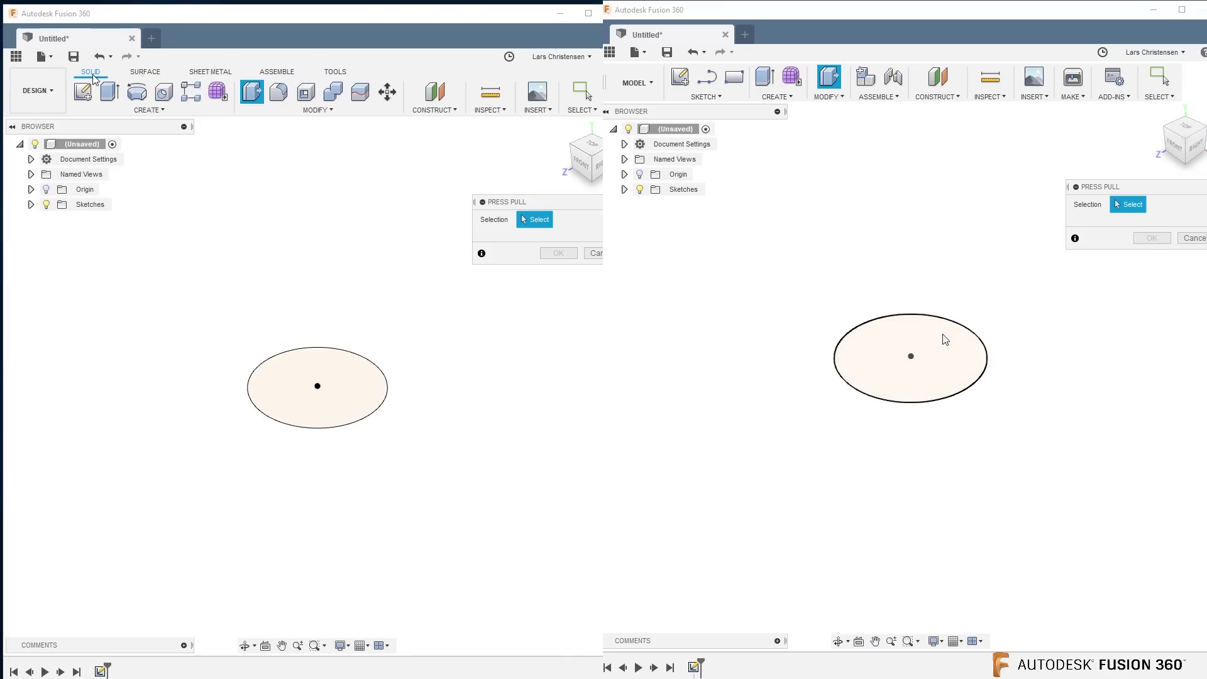
click(274, 395)
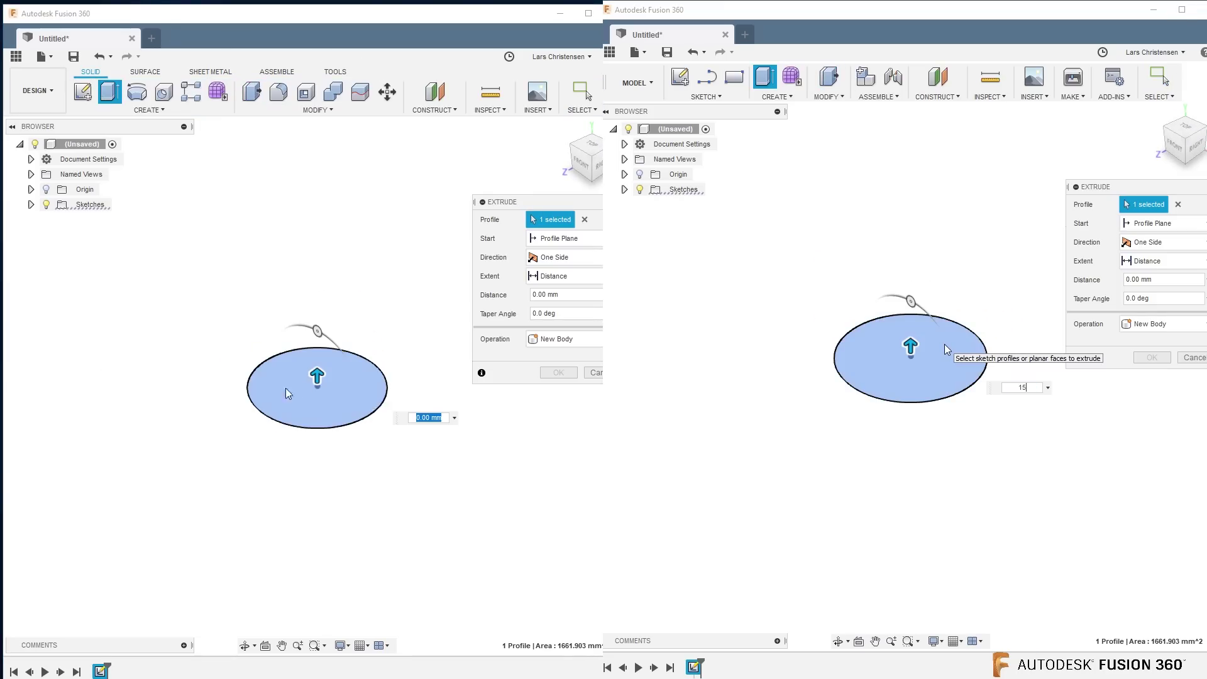
mouse_move(318, 372)
mouse_down()
mouse_move(318, 351)
mouse_move(318, 363)
mouse_up()
text(15)
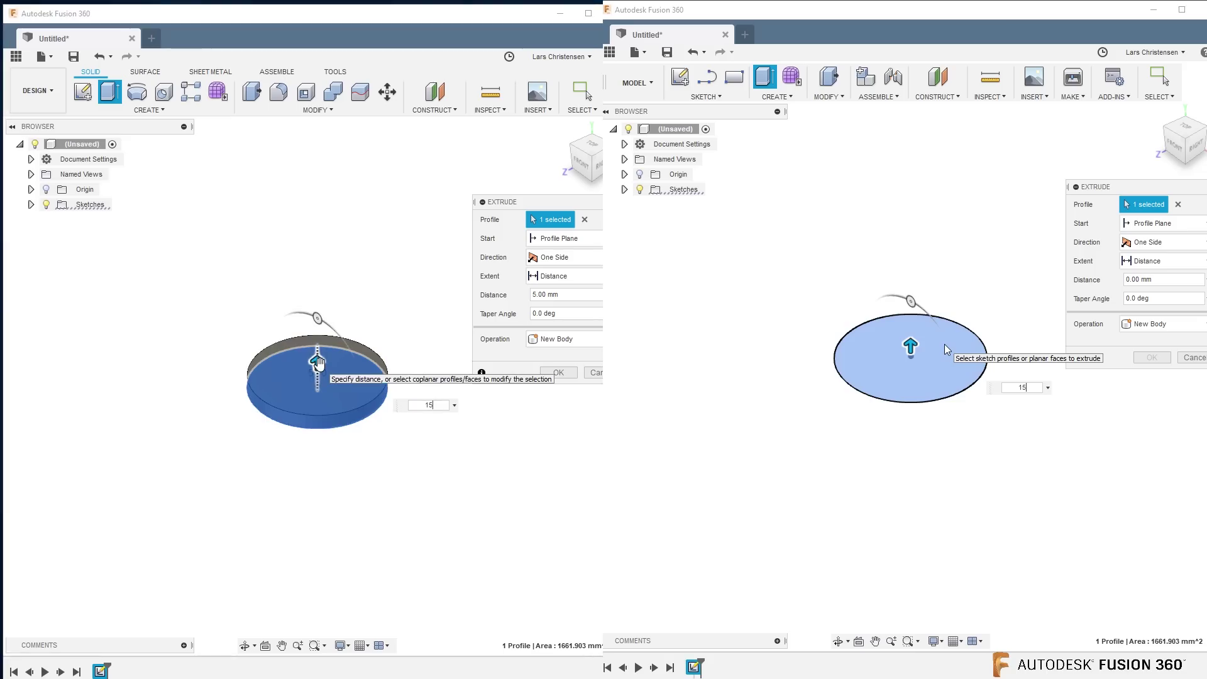
key(Return)
key(Return)
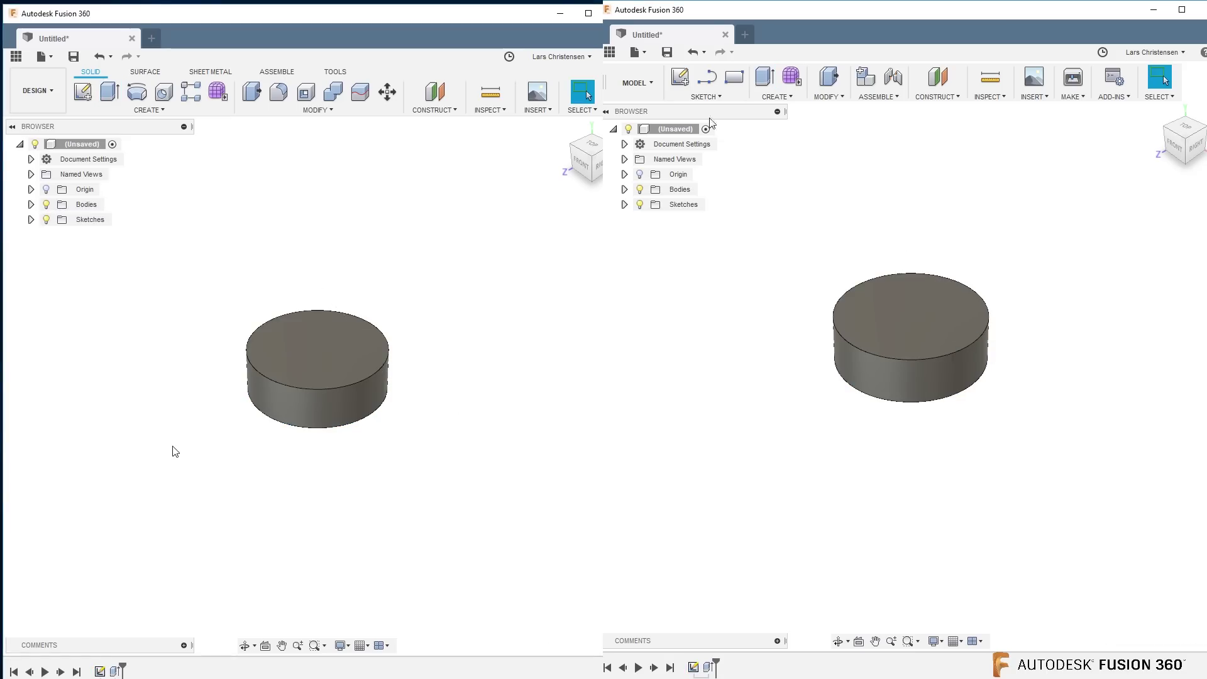
click(679, 76)
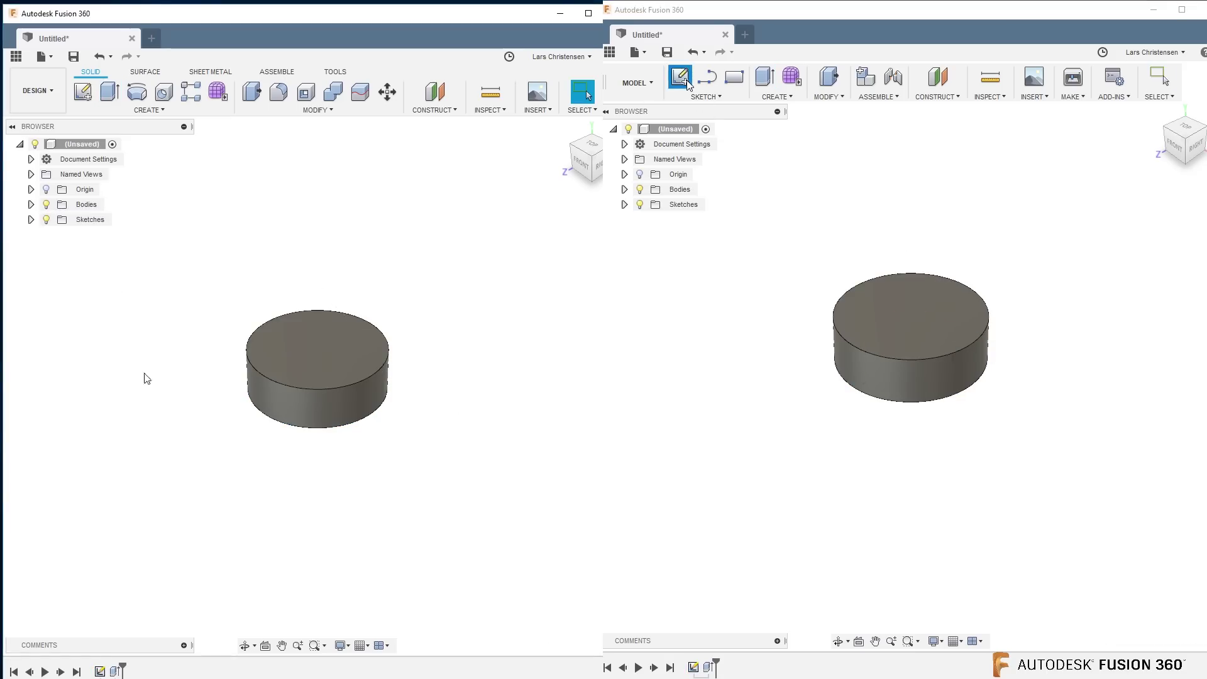
- Start a new sketch on the front origin plane in both windows
click(83, 93)
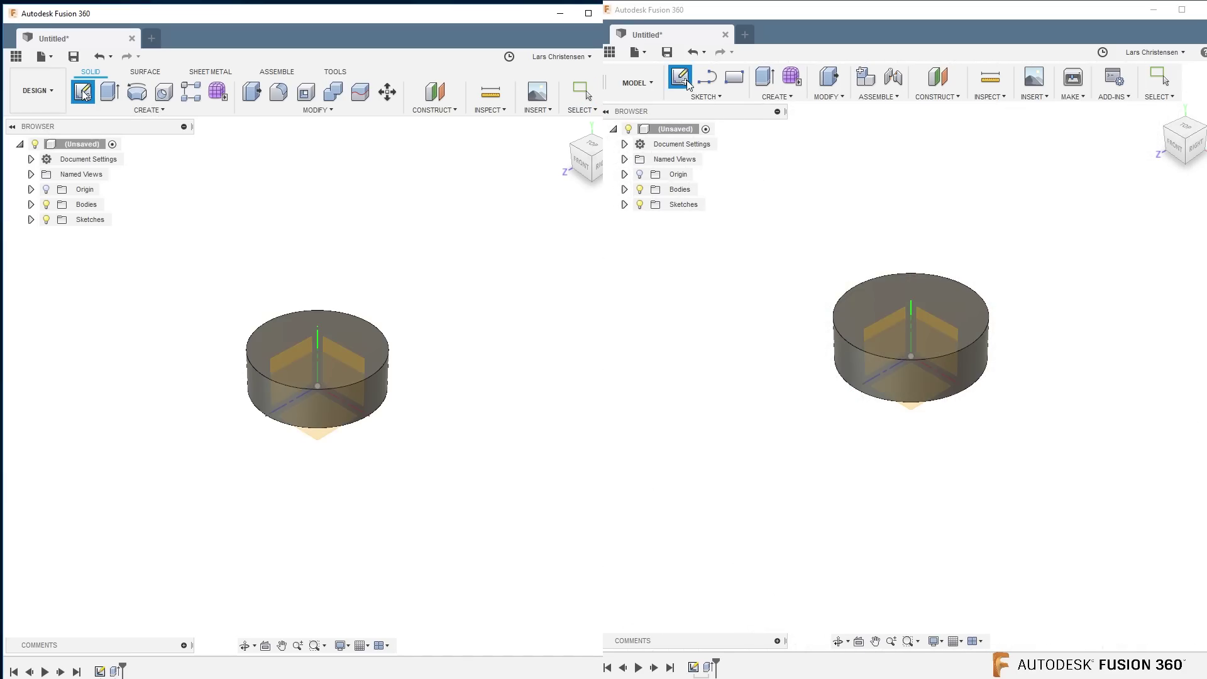
click(929, 318)
click(348, 373)
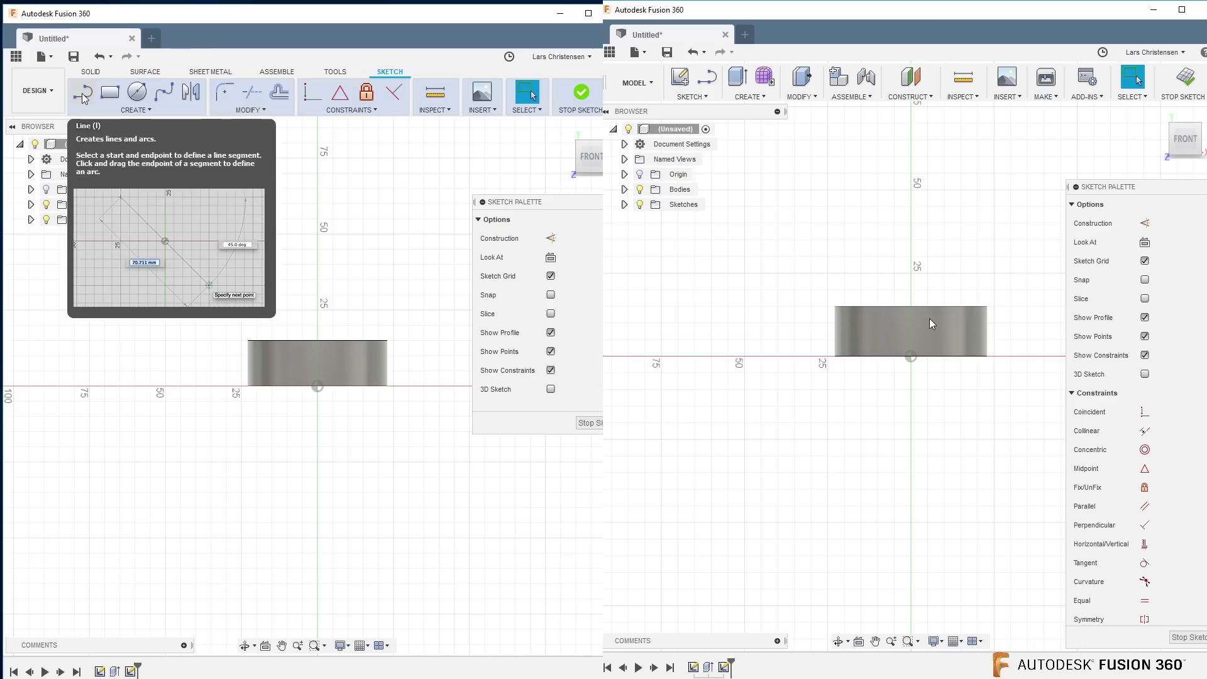
- Draw a 23 mm vertical line up from the cylinder's top-edge midpoint in both windows
click(82, 94)
key(l)
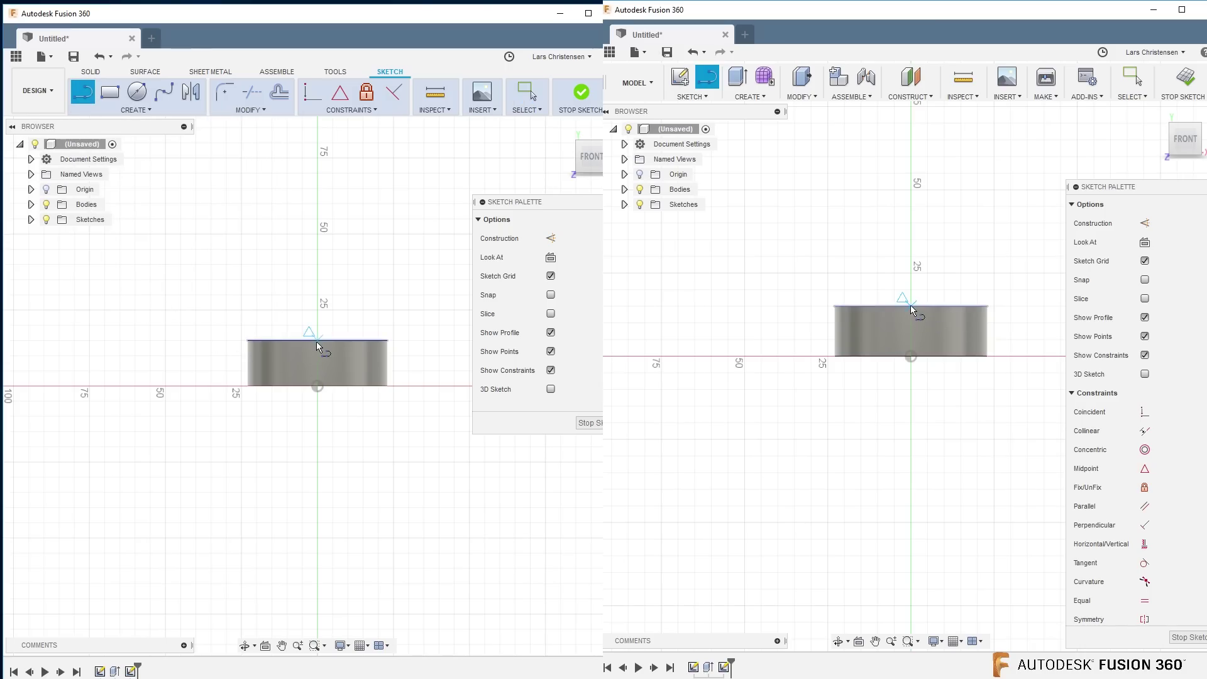
click(911, 306)
click(317, 340)
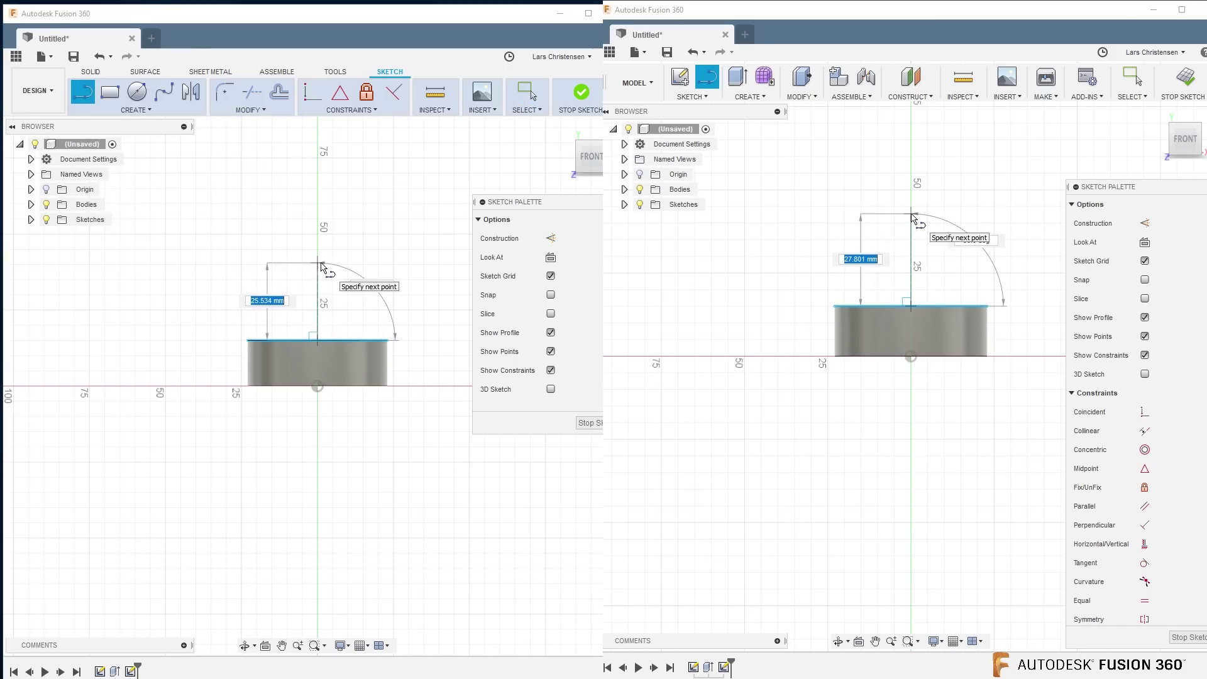
text(23)
key(Return)
key(Escape)
text(23)
key(Return)
key(Escape)
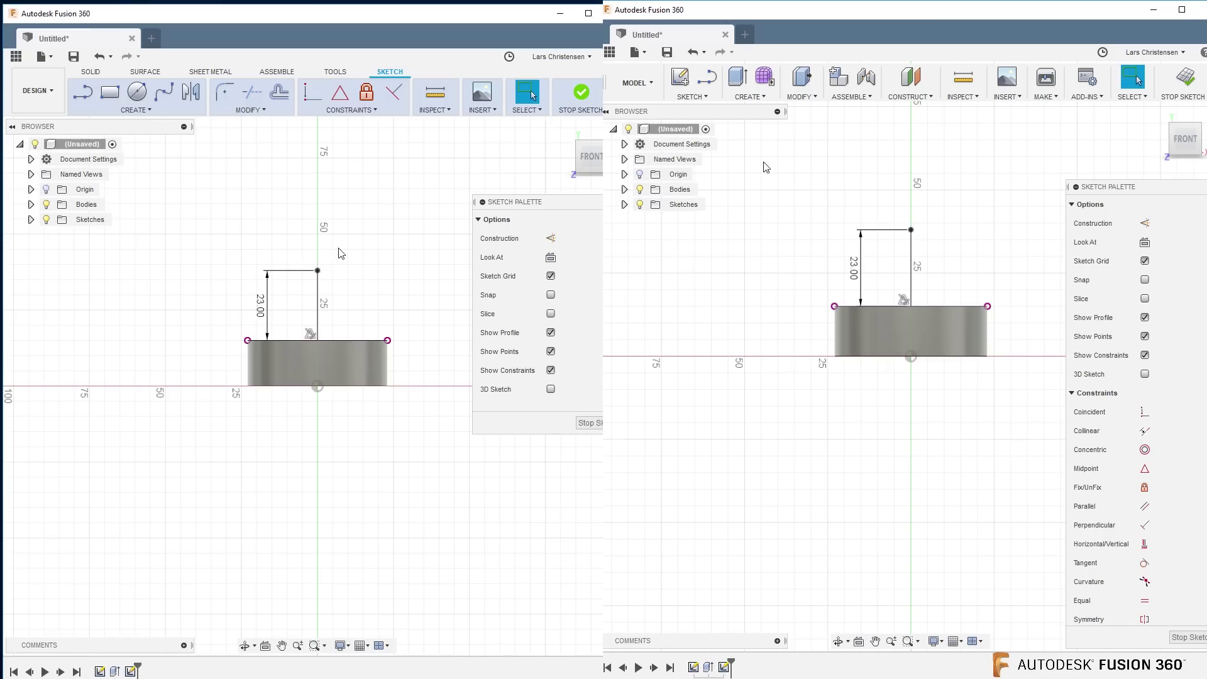
click(712, 99)
click(149, 112)
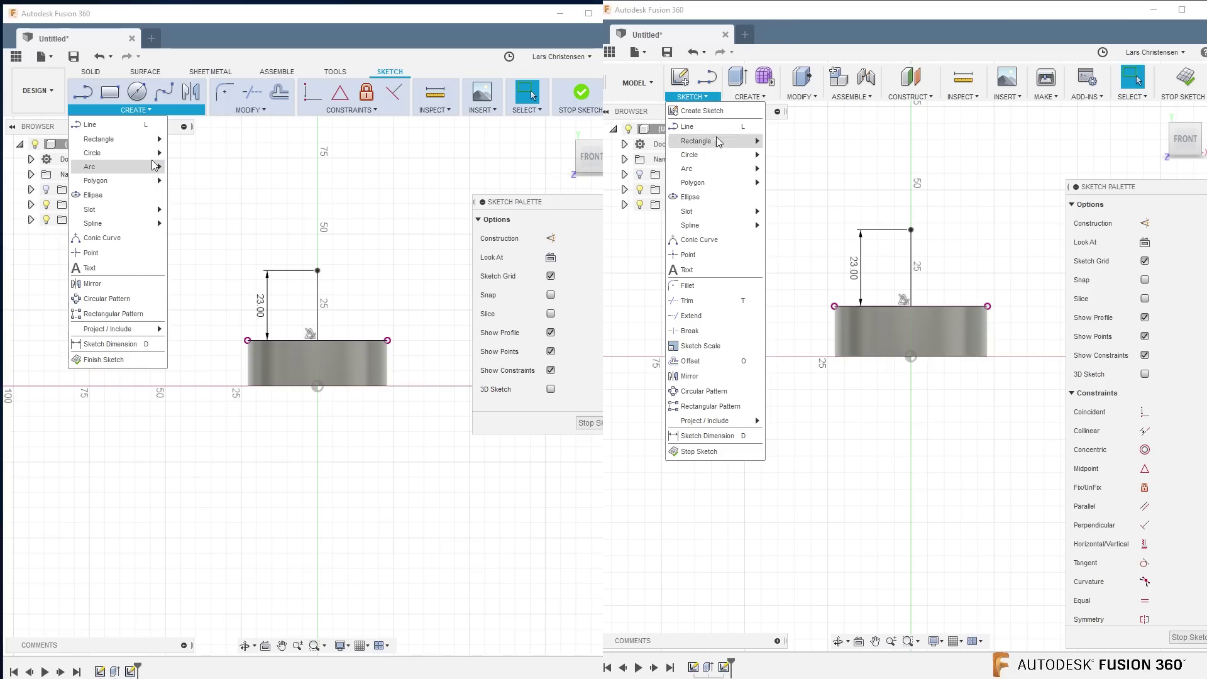
- Draw a centre-point arc on the top-edge midpoint, from the line's top to the edge's end
mouse_move(154, 165)
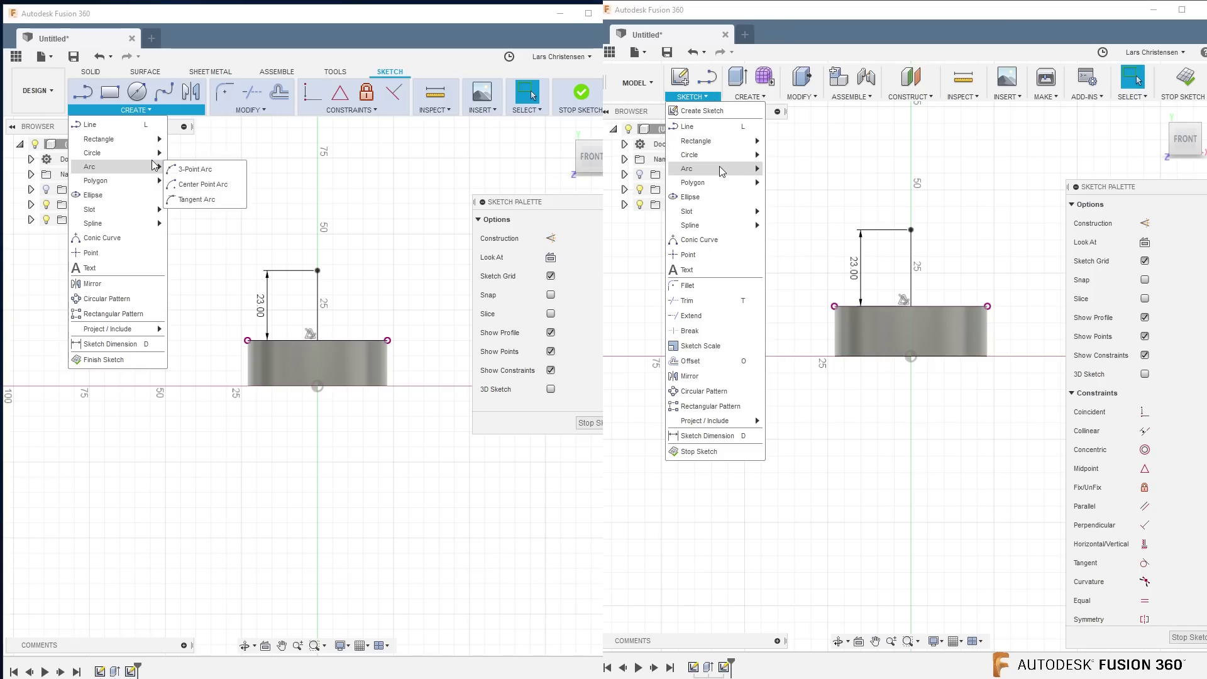
click(202, 185)
click(318, 340)
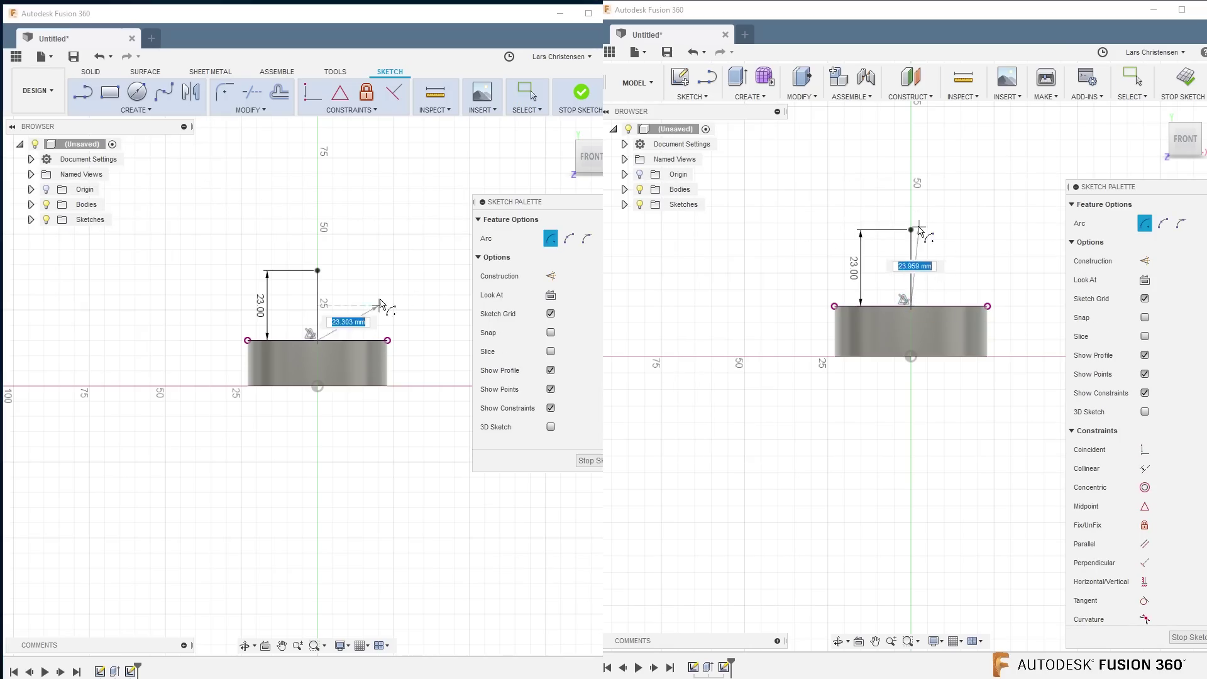
click(319, 271)
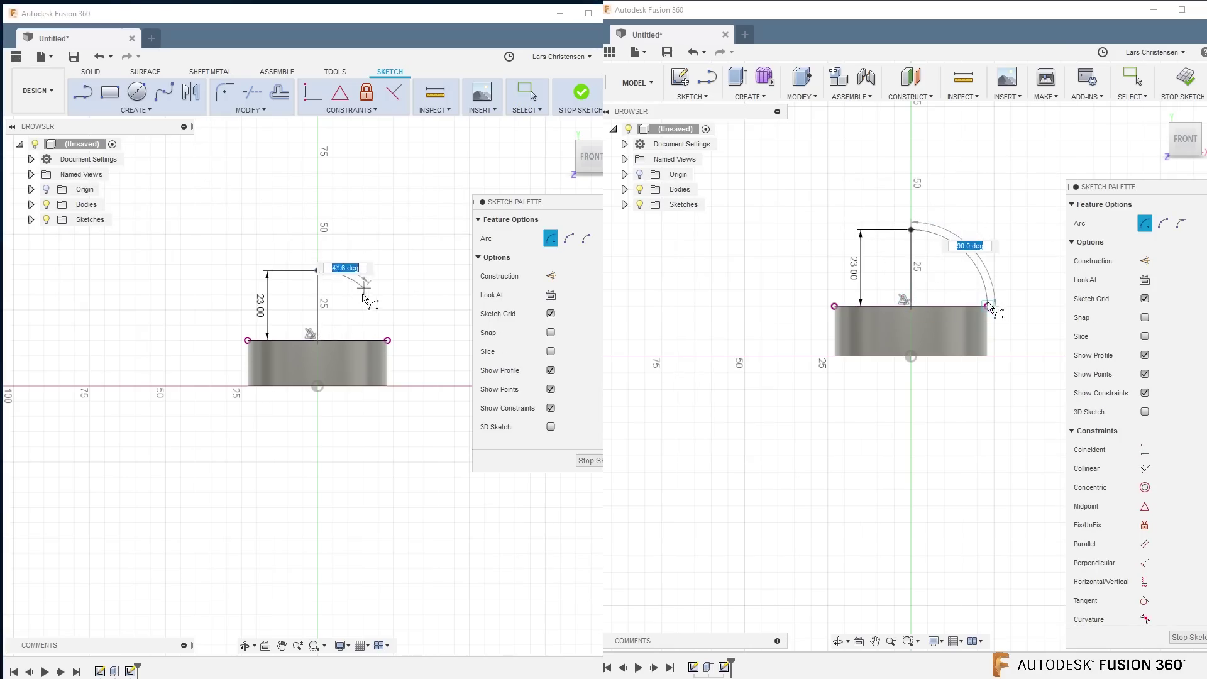
click(387, 340)
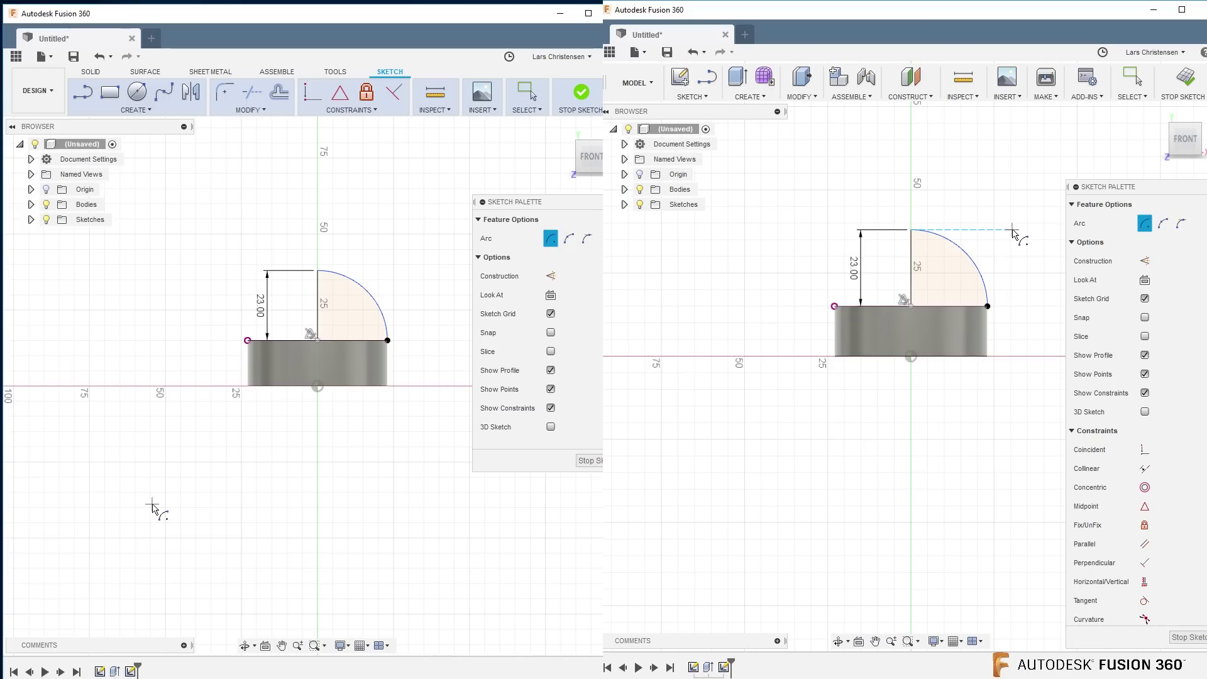
- Dimension the arc's radius as 23 mm
key(d)
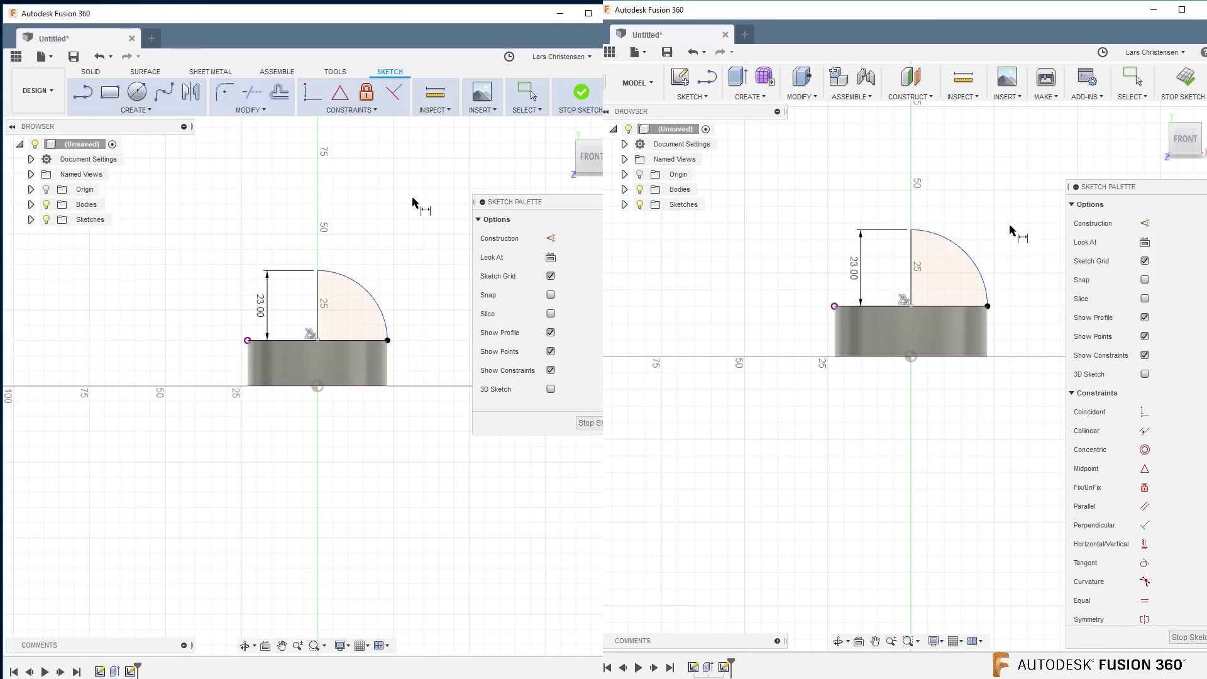
click(373, 294)
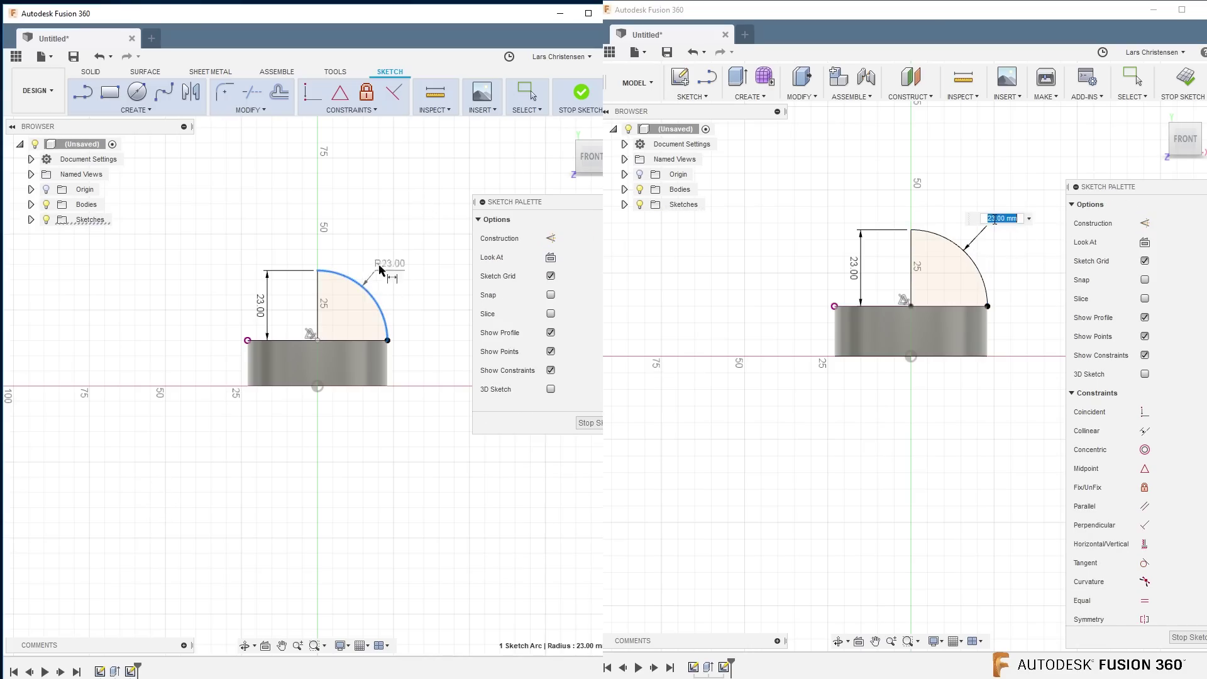
click(390, 259)
key(Return)
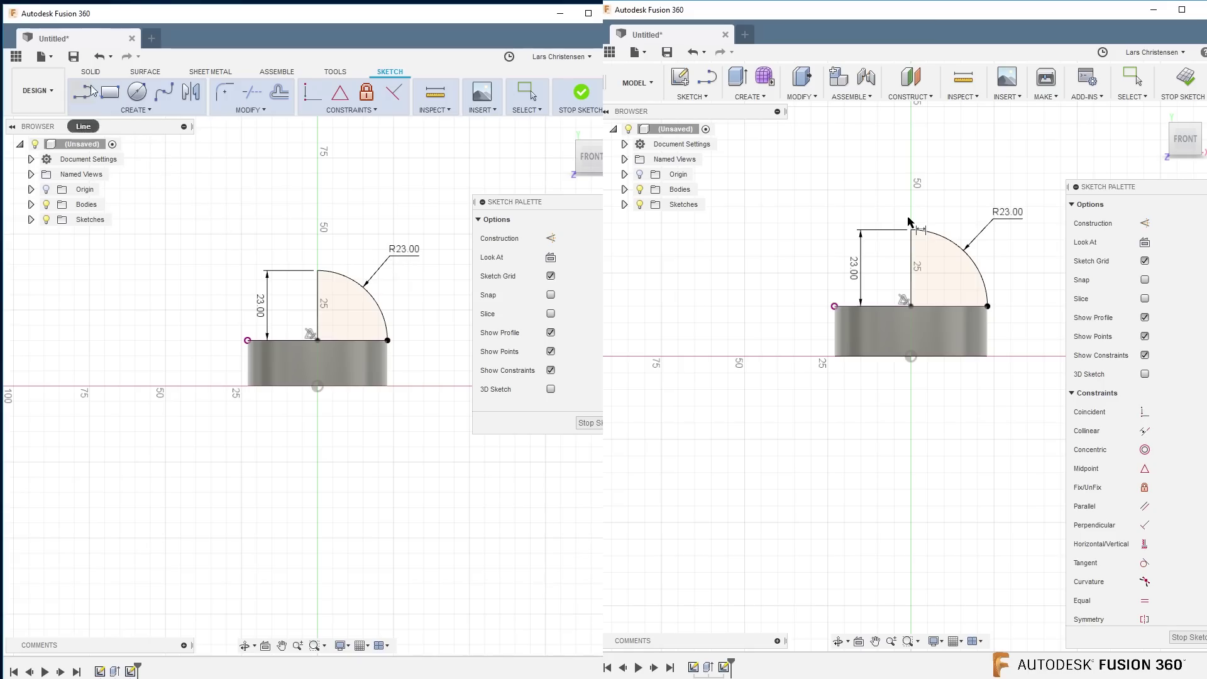
click(90, 73)
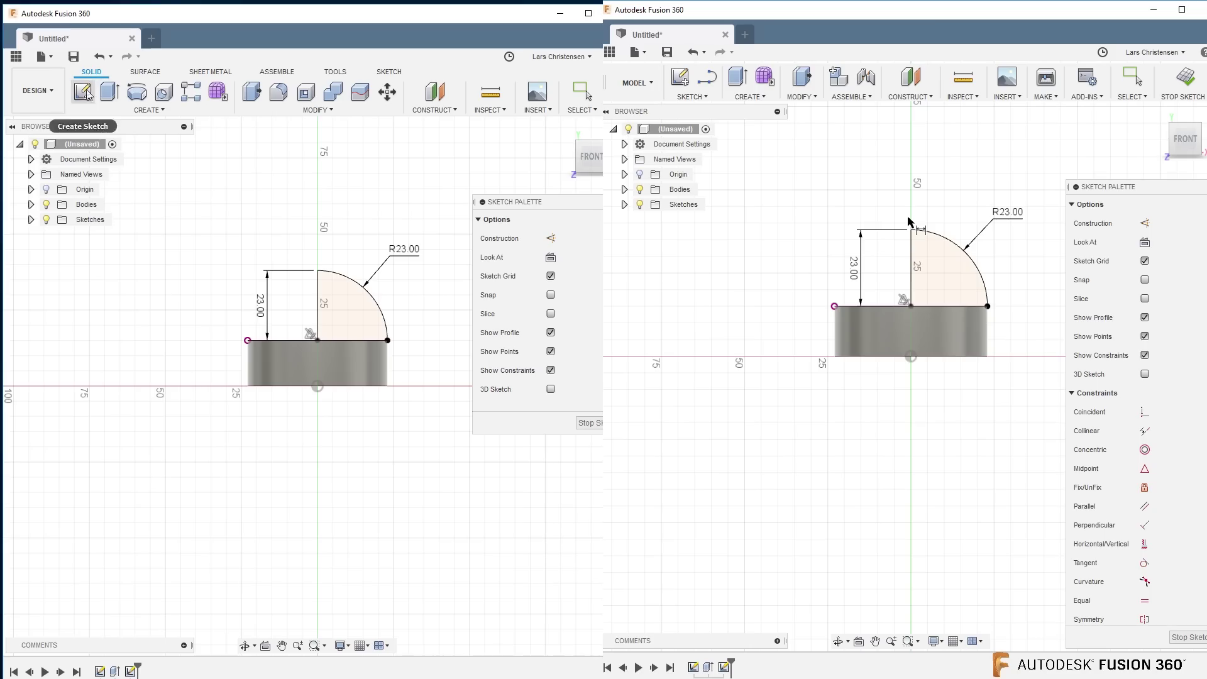
- Revolve the quarter-circle profile 360° about the vertical sketch line as a Join, in both windows
click(749, 96)
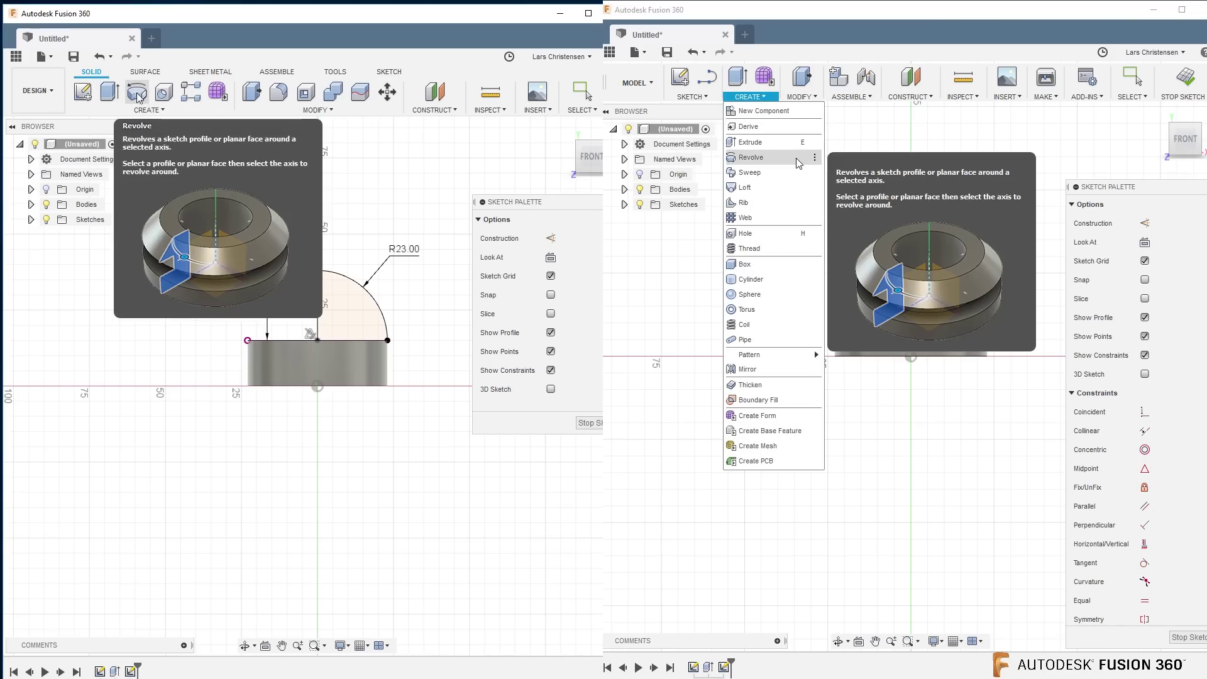
click(138, 93)
click(797, 159)
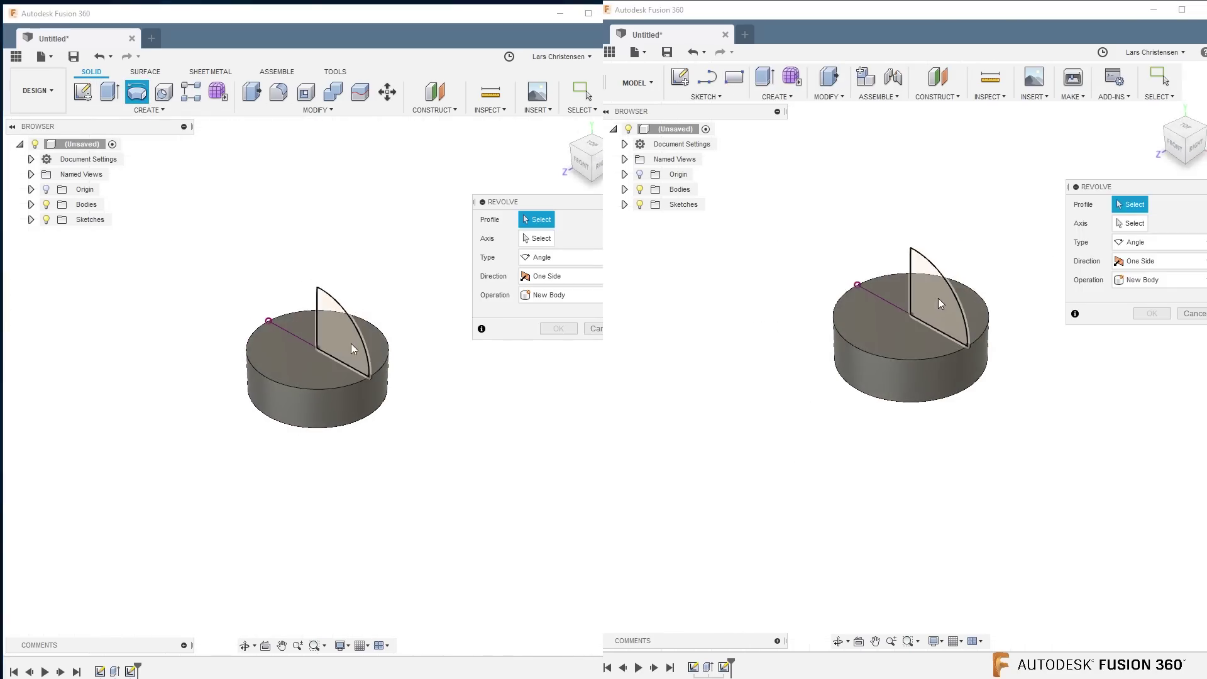
click(351, 345)
click(1131, 224)
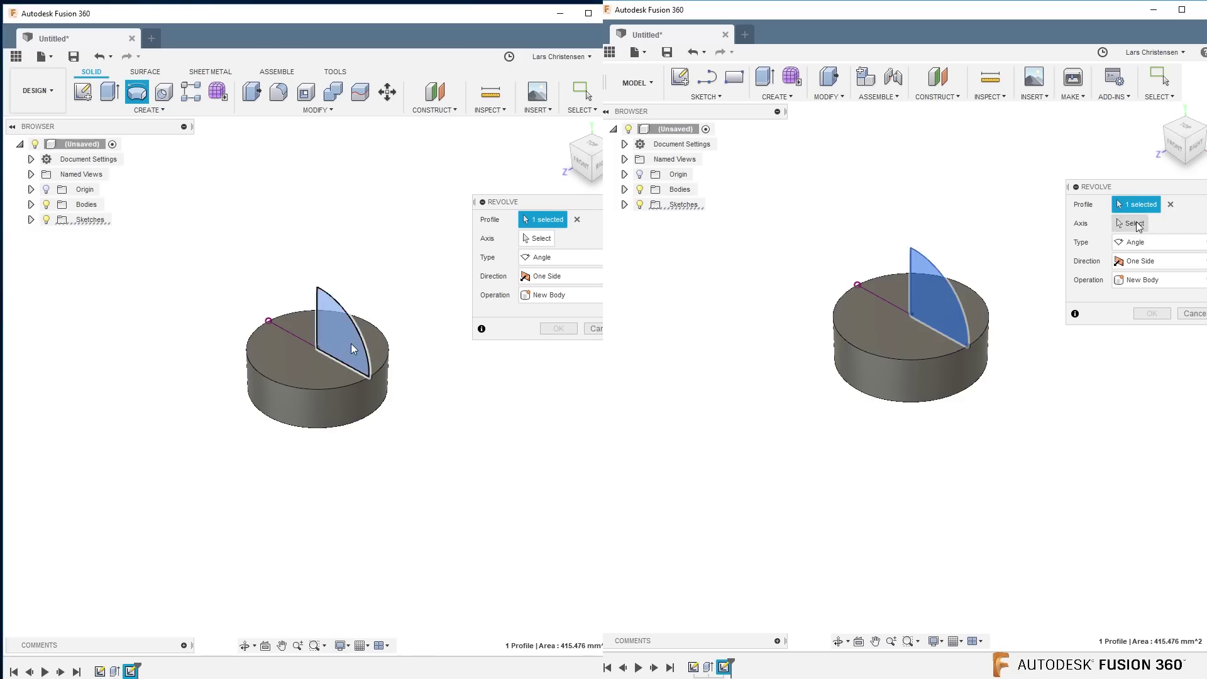
click(540, 239)
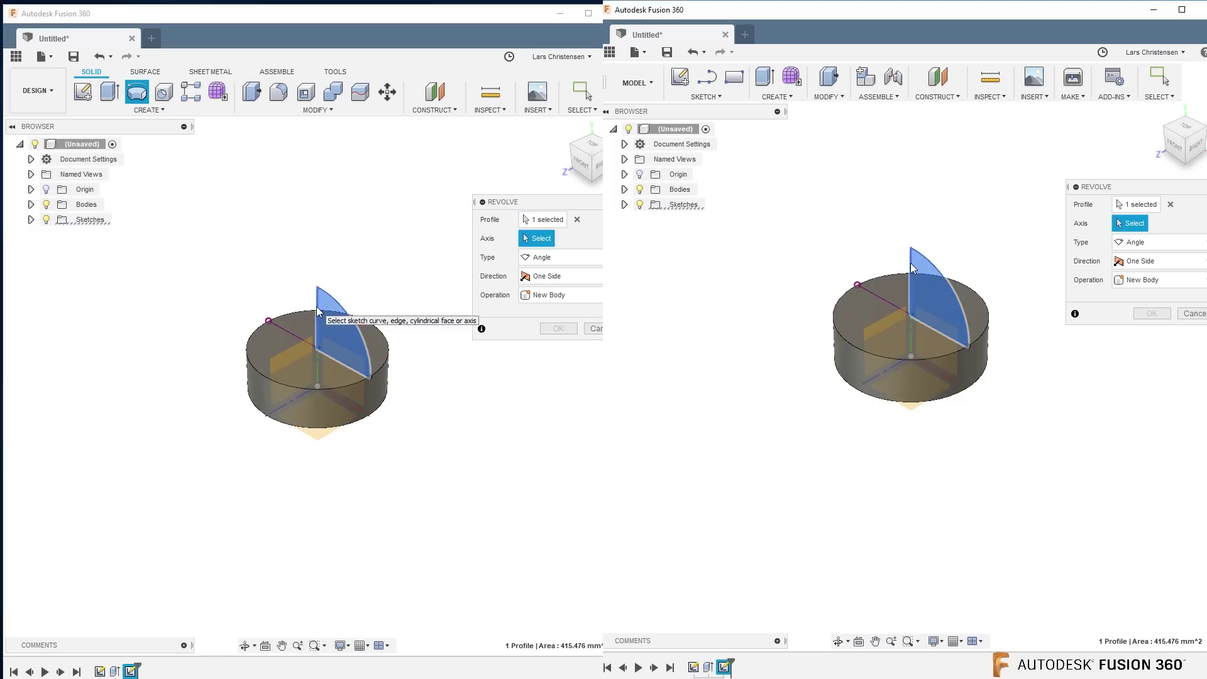
click(910, 263)
click(318, 313)
click(1152, 332)
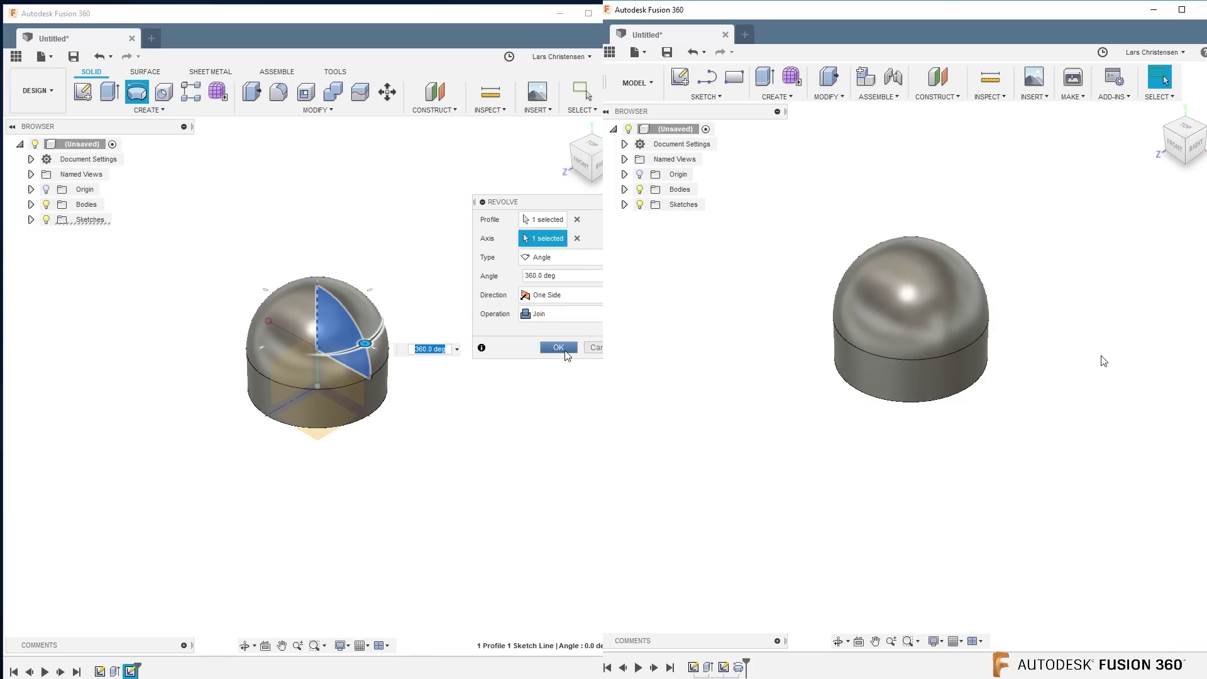
click(558, 347)
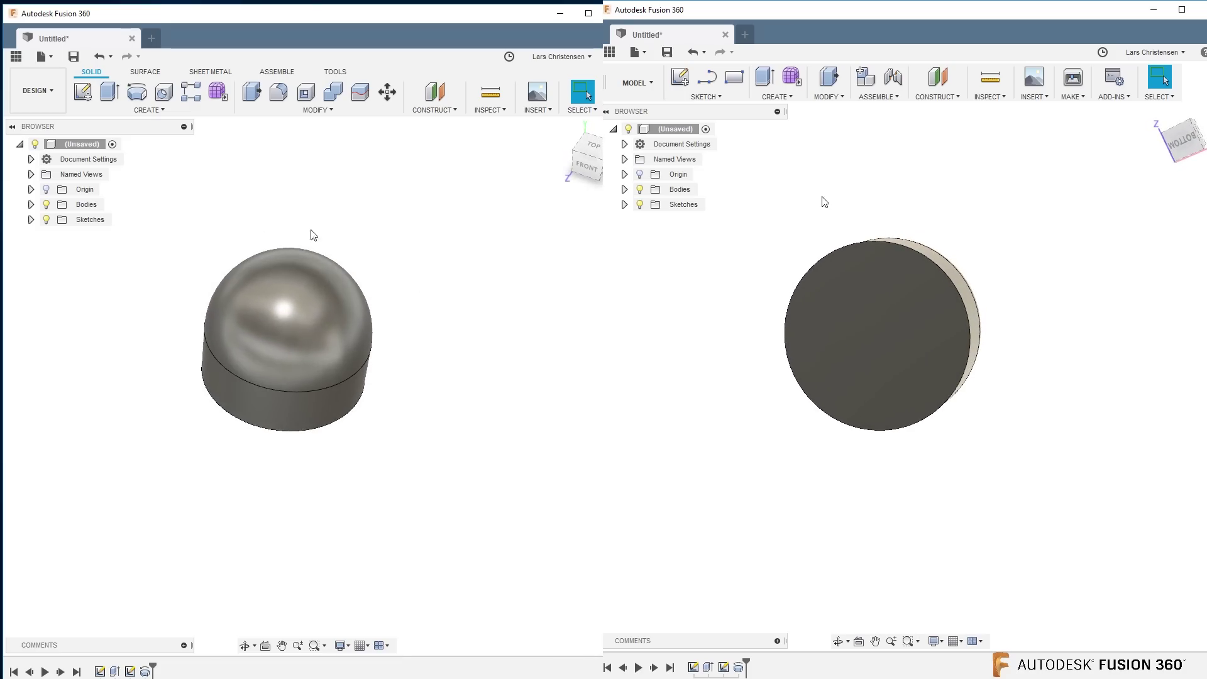
- Shell the body with 2.5 mm inside thickness, removing the flat circular face, in both windows
click(826, 97)
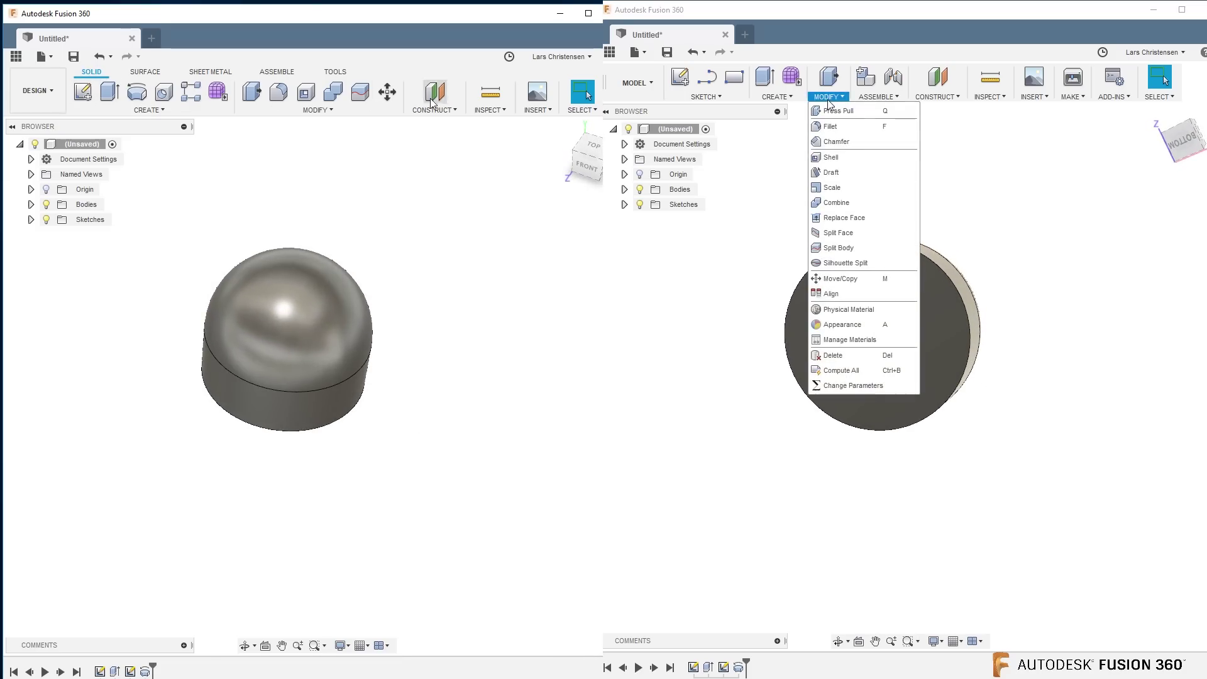
click(307, 93)
click(831, 157)
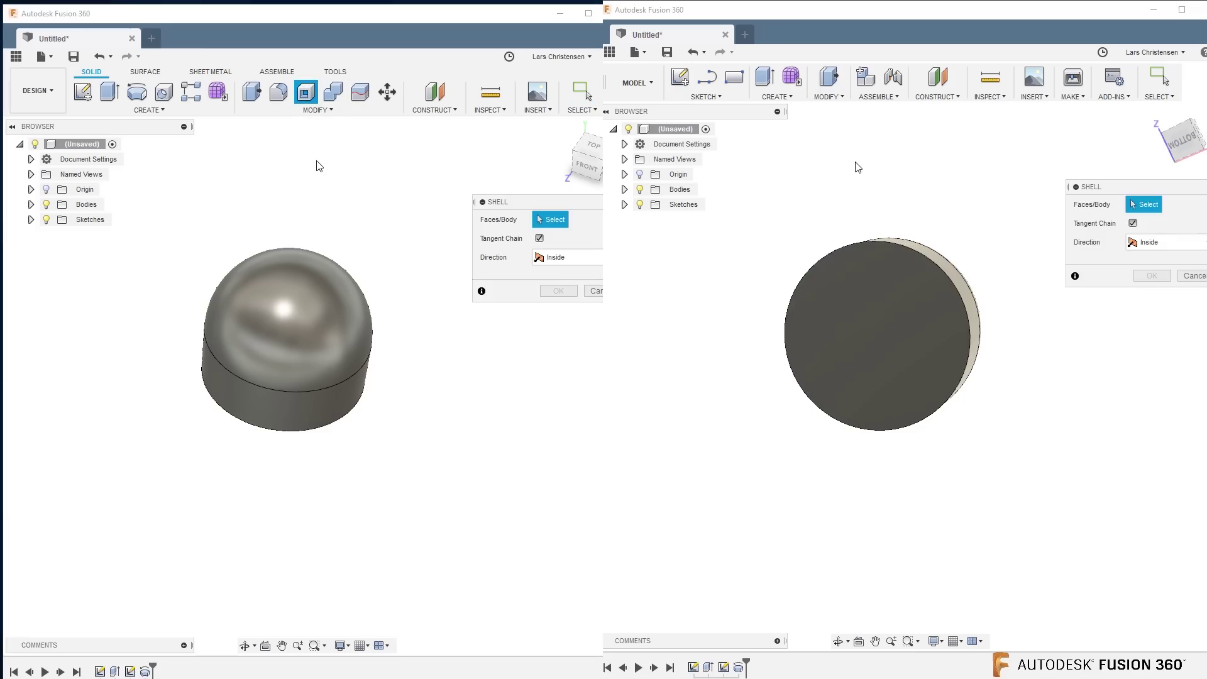
click(855, 356)
text(2.5)
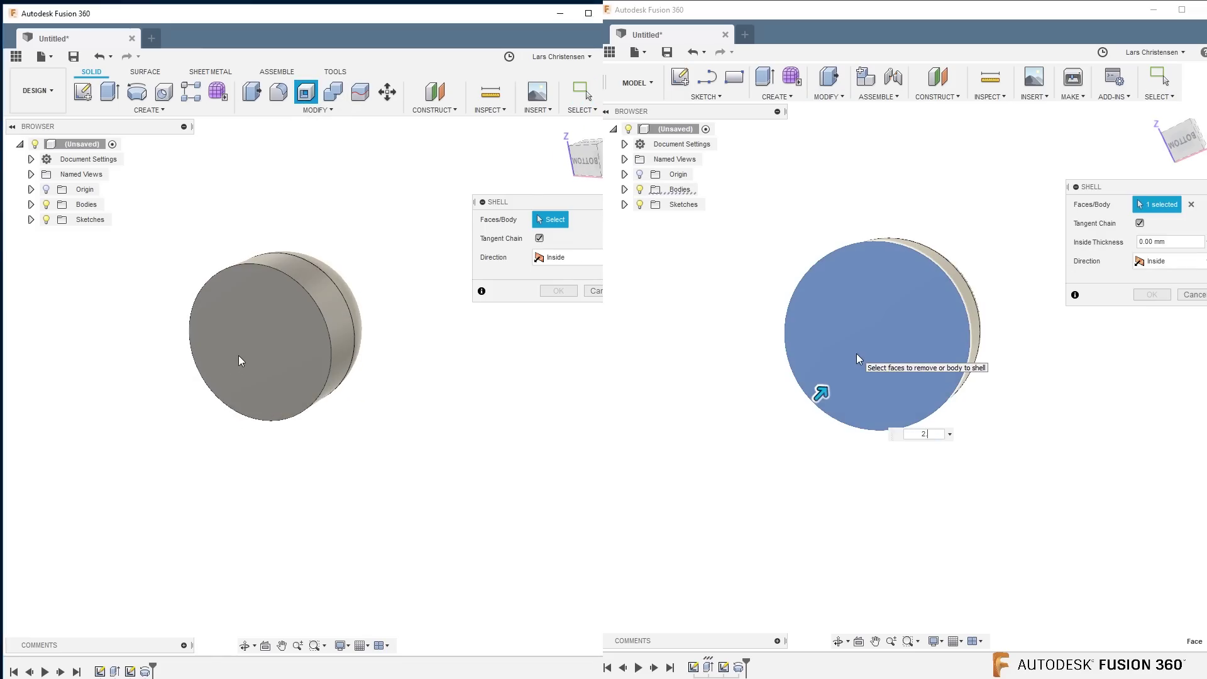
click(241, 360)
key(Return)
text(2.5)
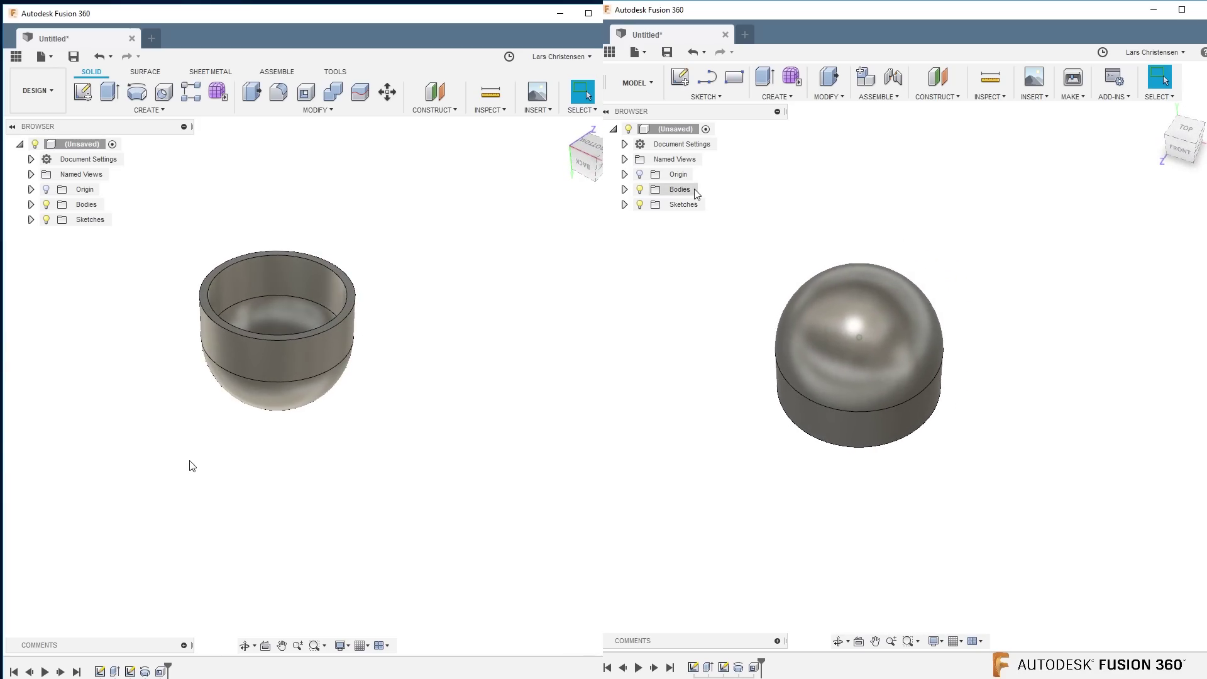
- Create an offset construction plane 143 mm from the origin plane in both windows
click(435, 92)
click(937, 77)
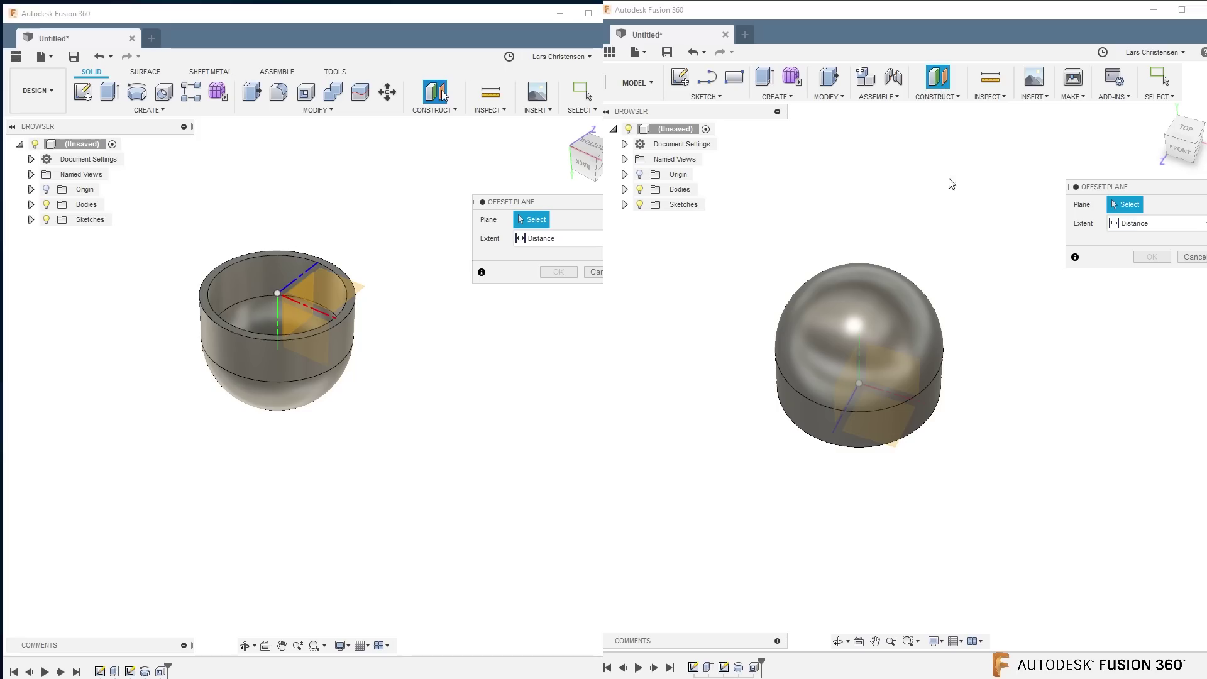
click(904, 372)
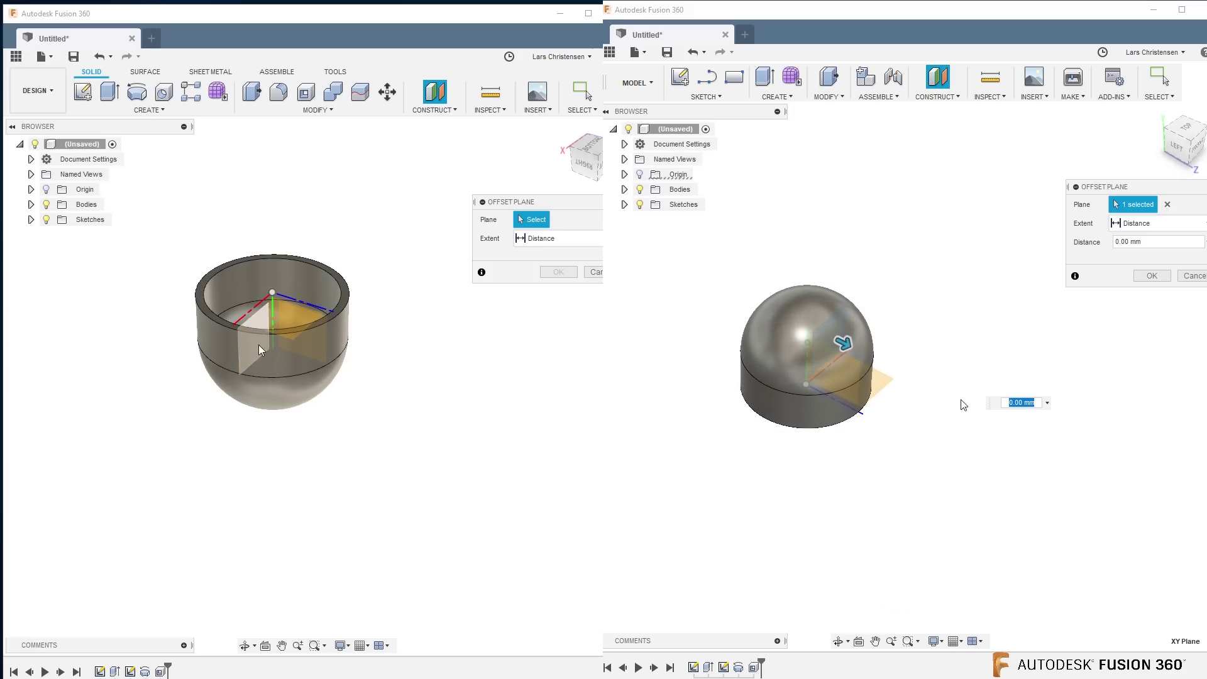
click(325, 404)
key(Return)
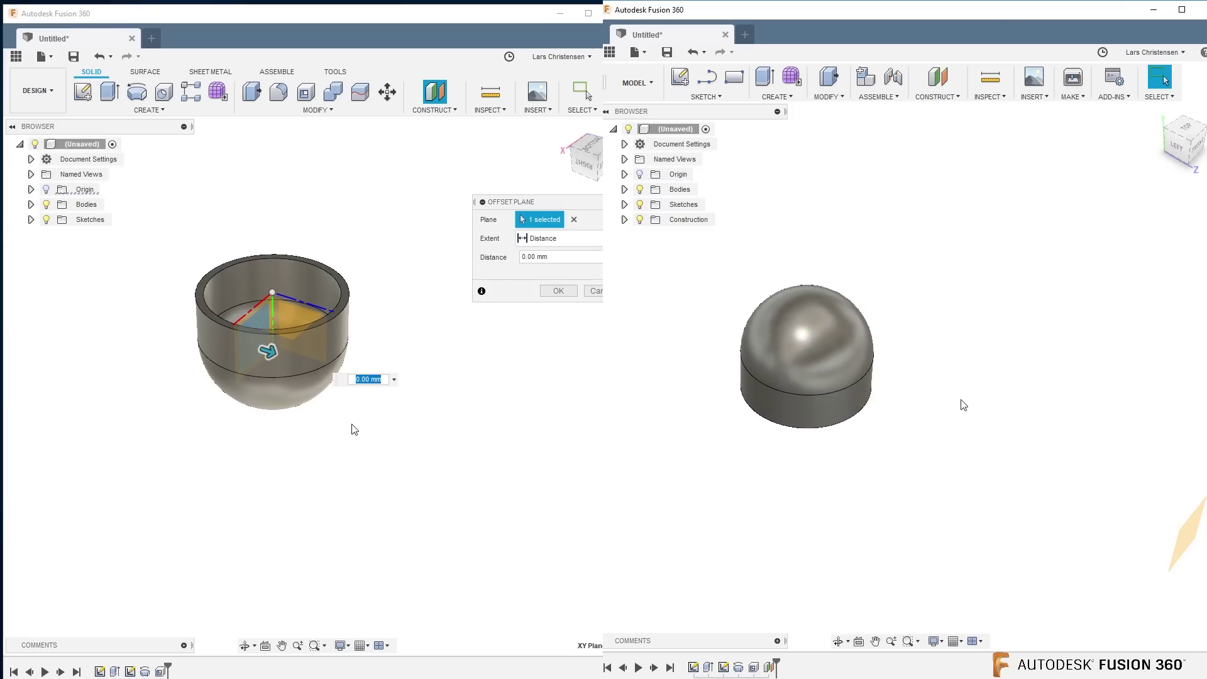
text(143)
key(Return)
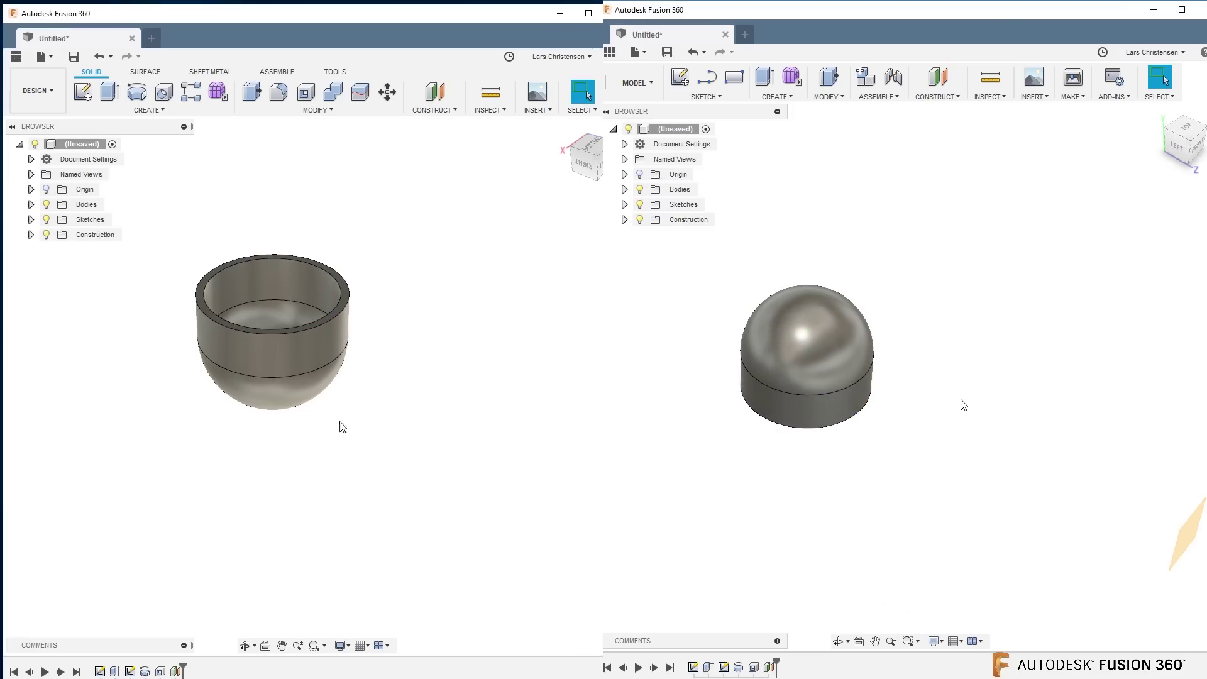
scroll(157, 393, down, 3)
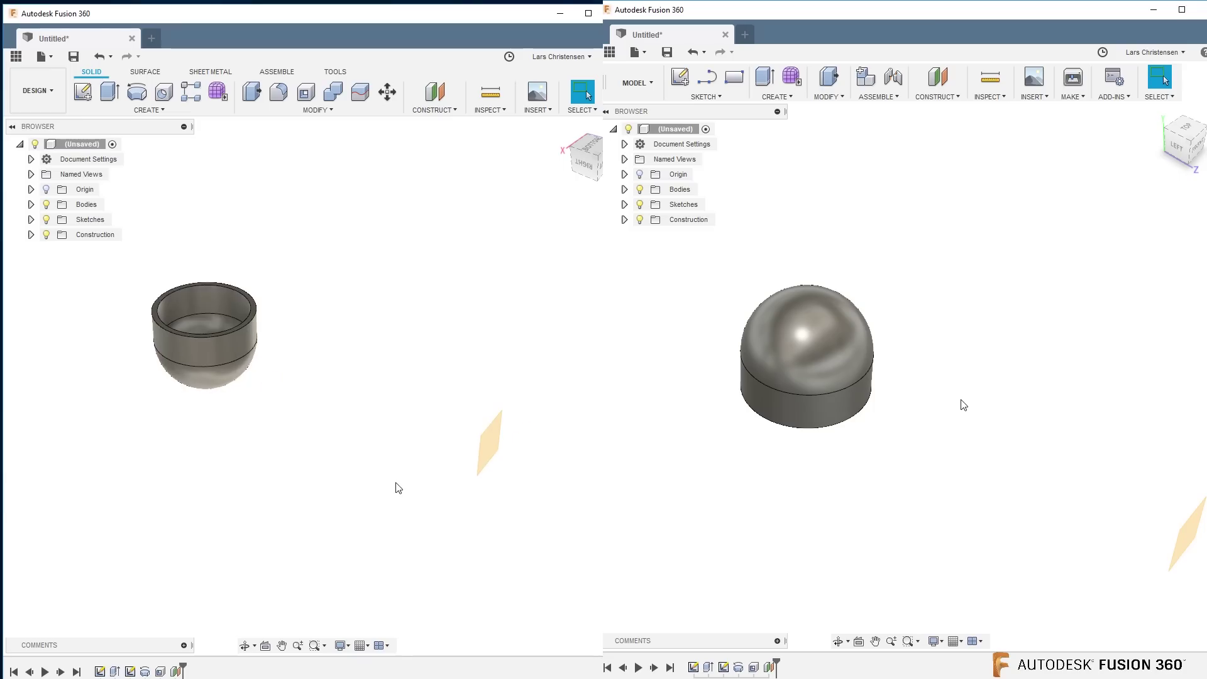
- Start a new sketch on the new offset plane in both windows
click(82, 92)
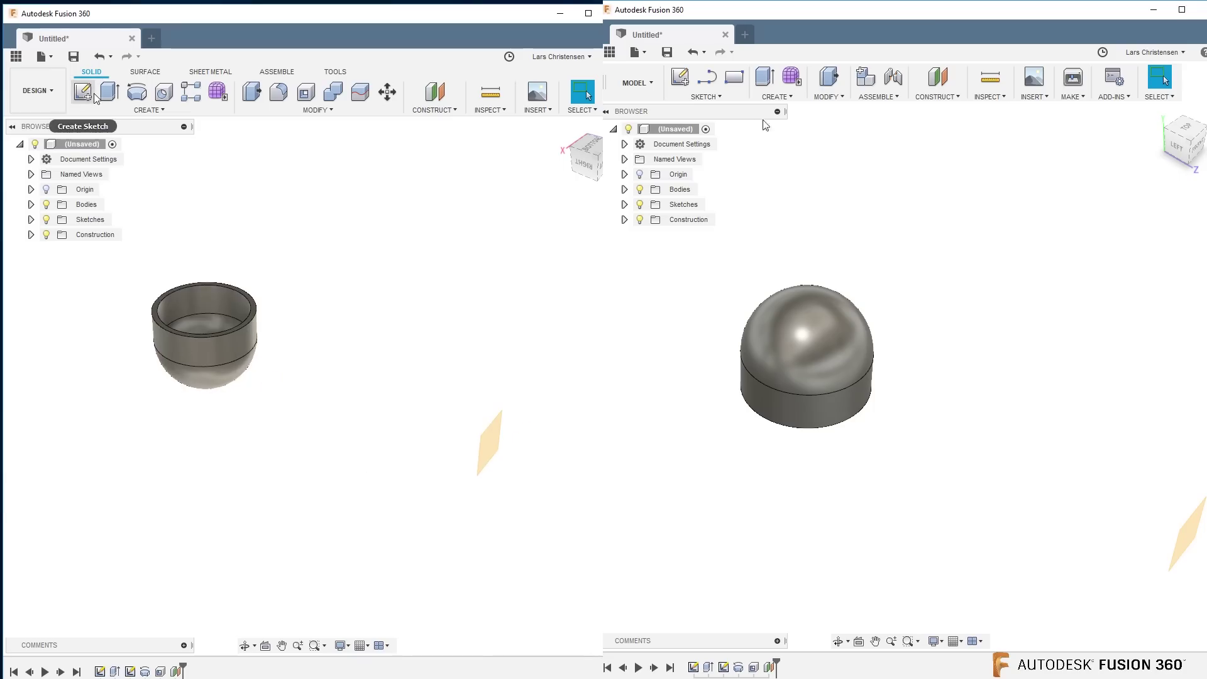
click(679, 77)
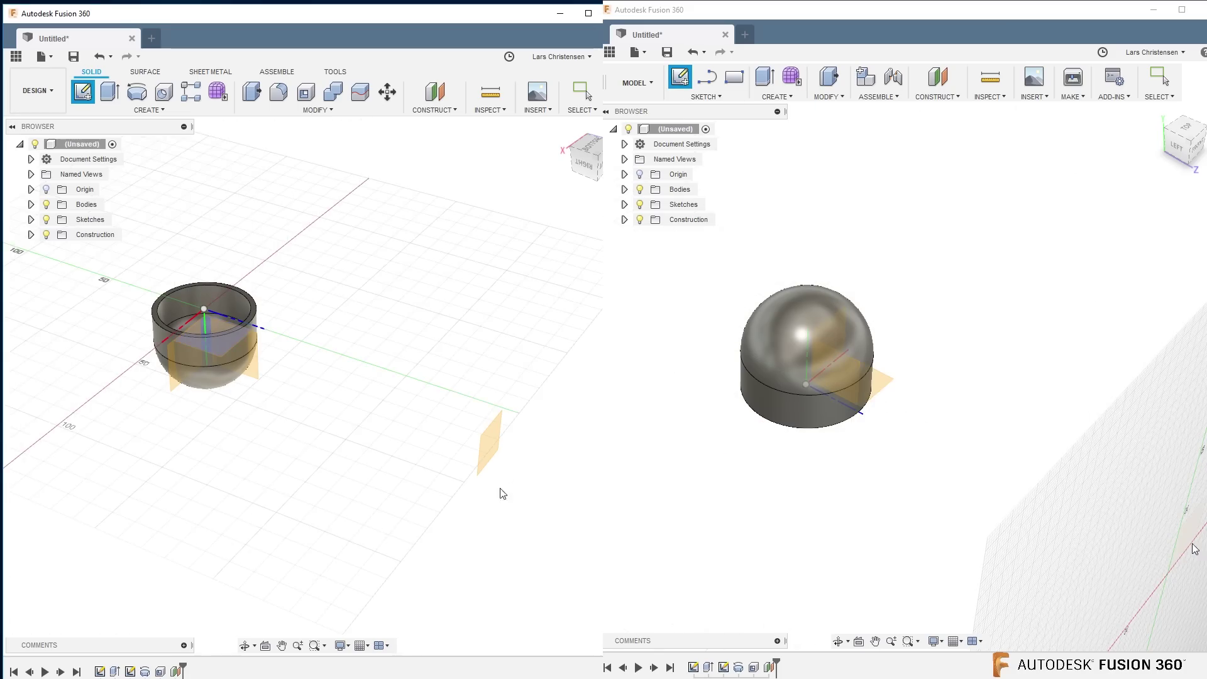
click(494, 438)
click(1167, 569)
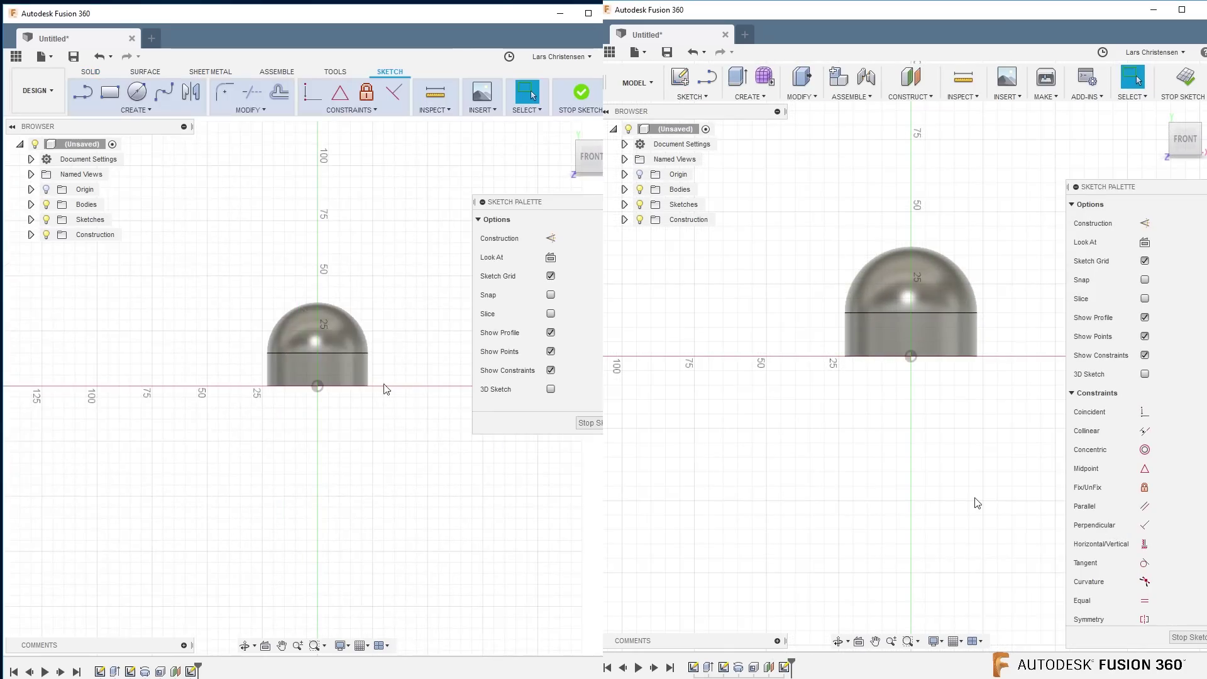
scroll(308, 357, up, 5)
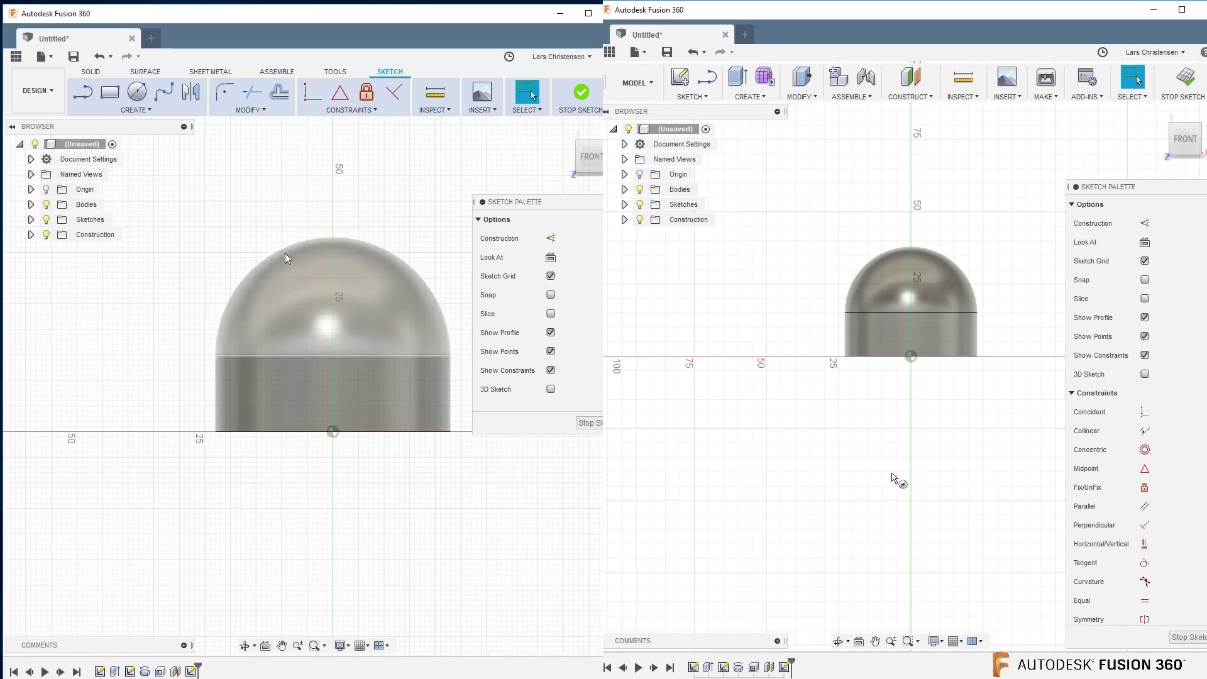
- Draw a 10 mm diameter circle centred below the cup's dome
key(c)
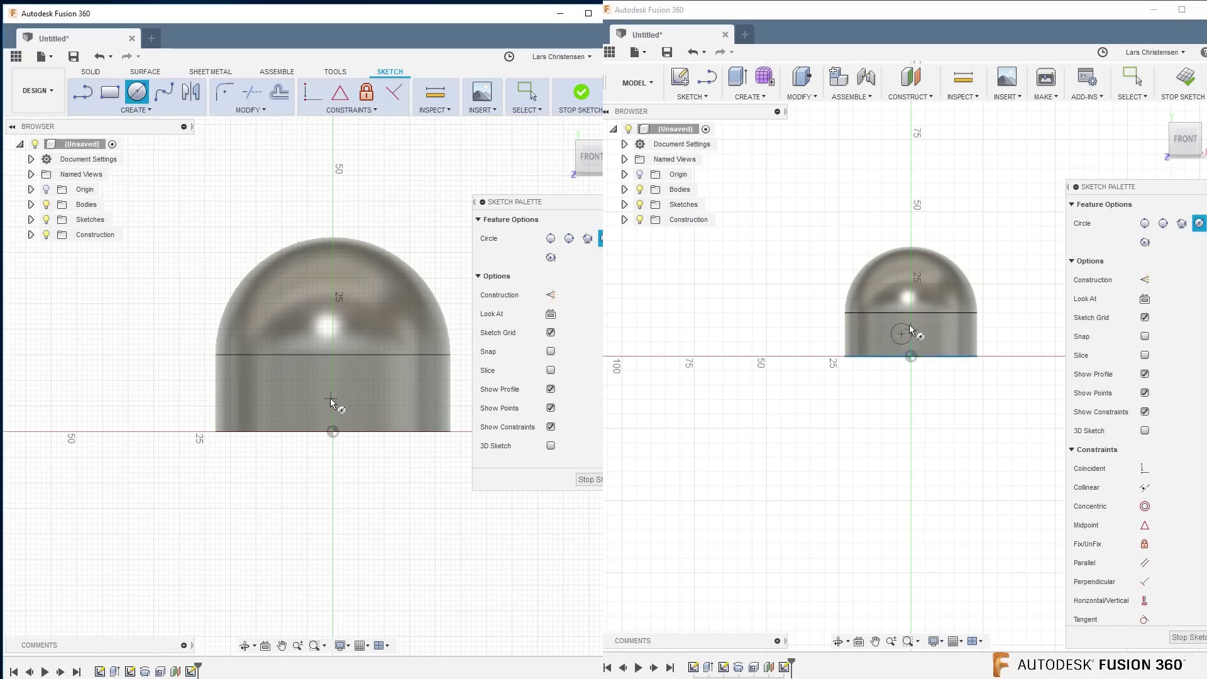
click(900, 334)
click(317, 397)
key(Return)
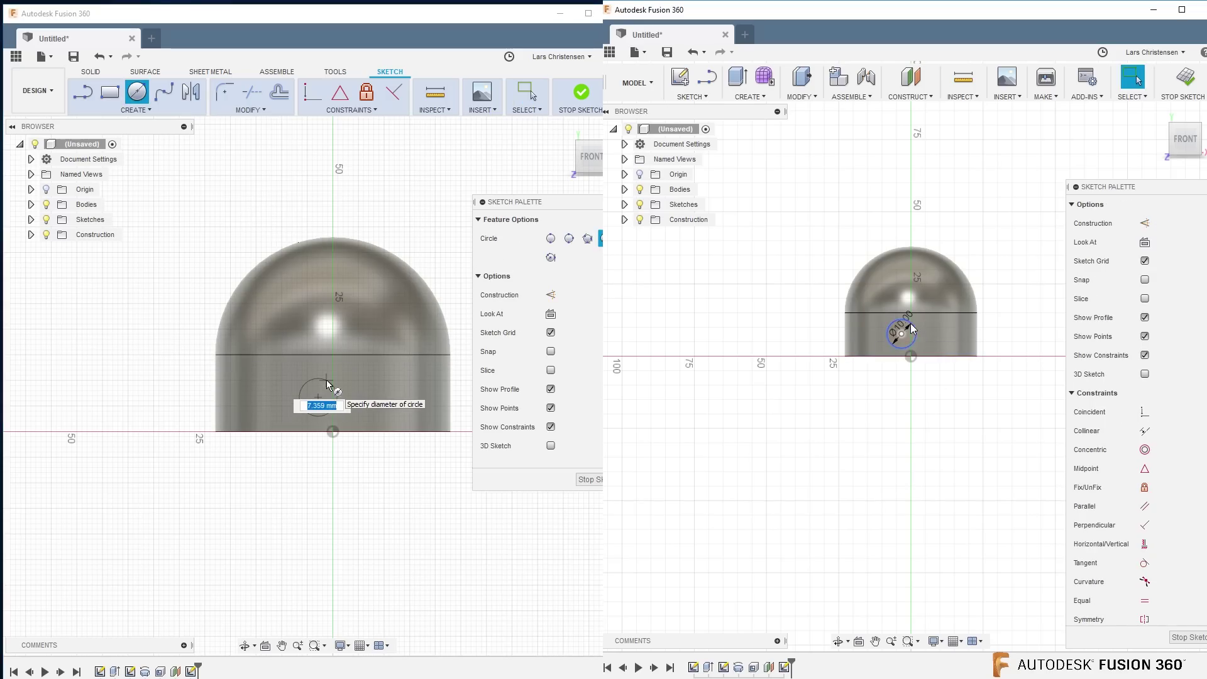
text(10)
scroll(963, 323, up, 3)
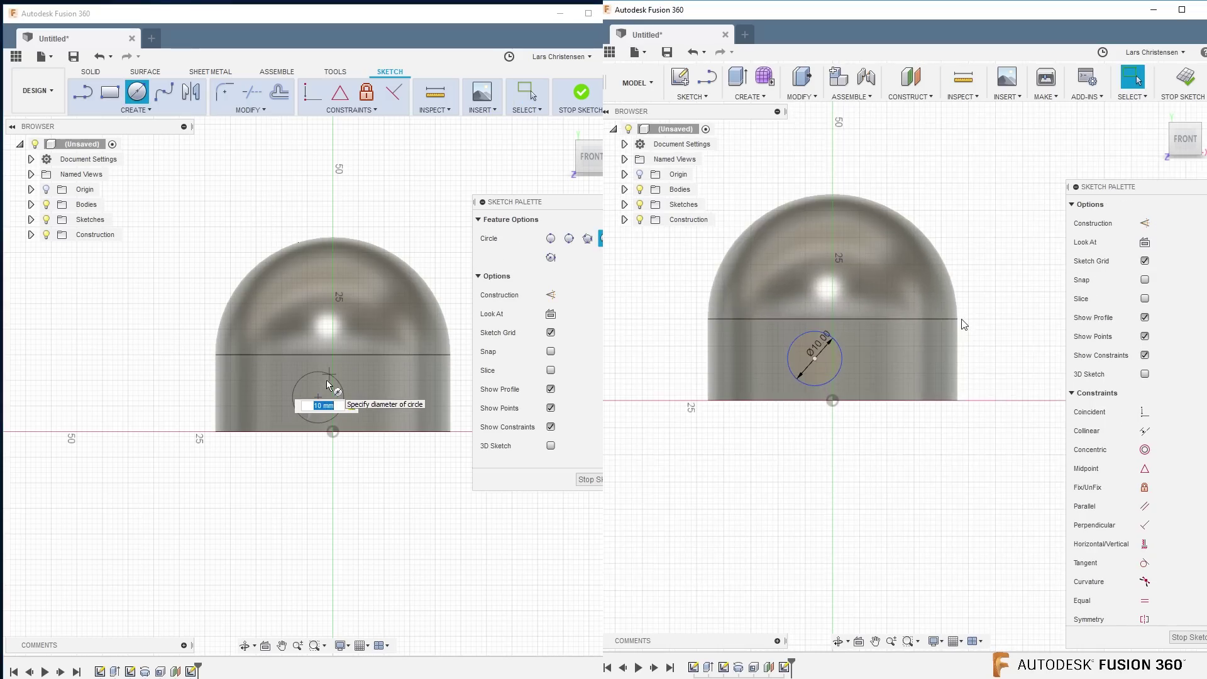
key(Return)
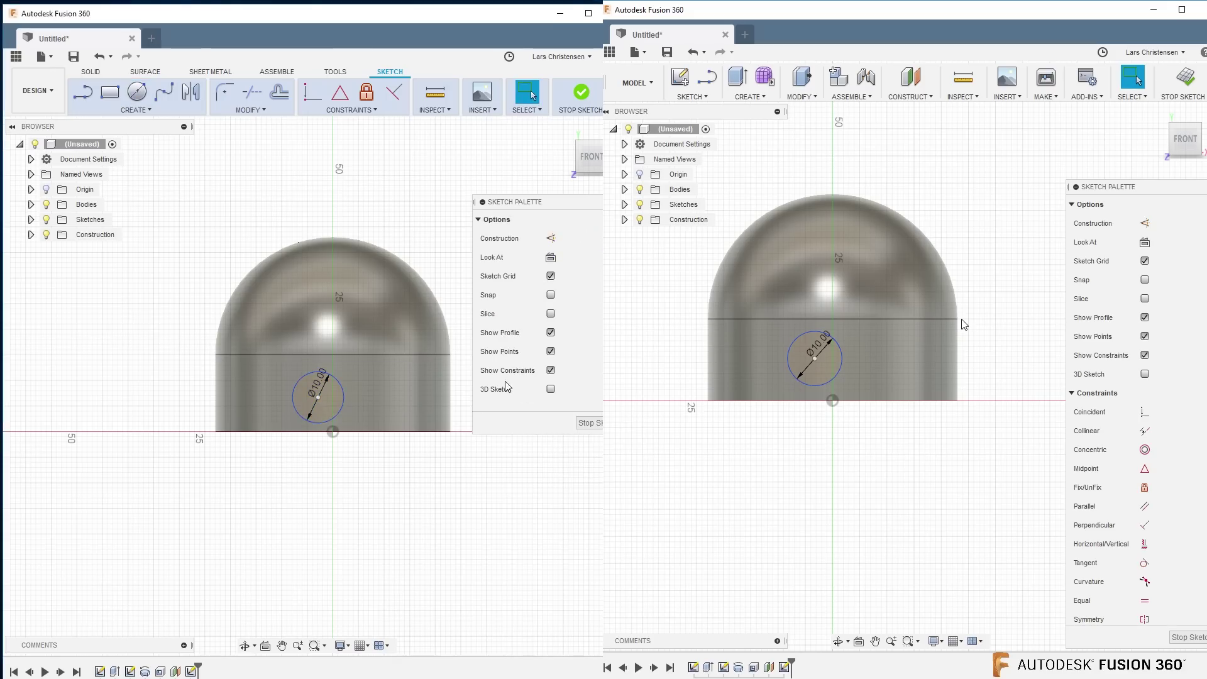
click(376, 111)
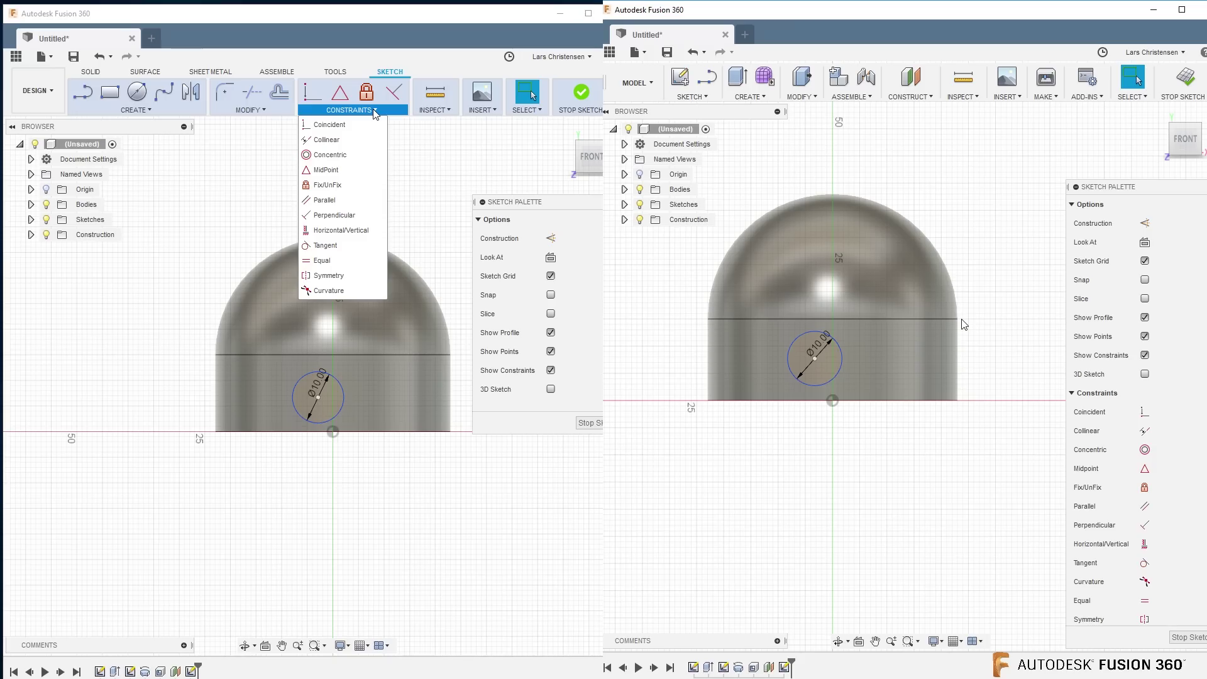
- Constrain the circle centre vertically in line with the sketch origin
click(342, 230)
click(1144, 544)
click(332, 431)
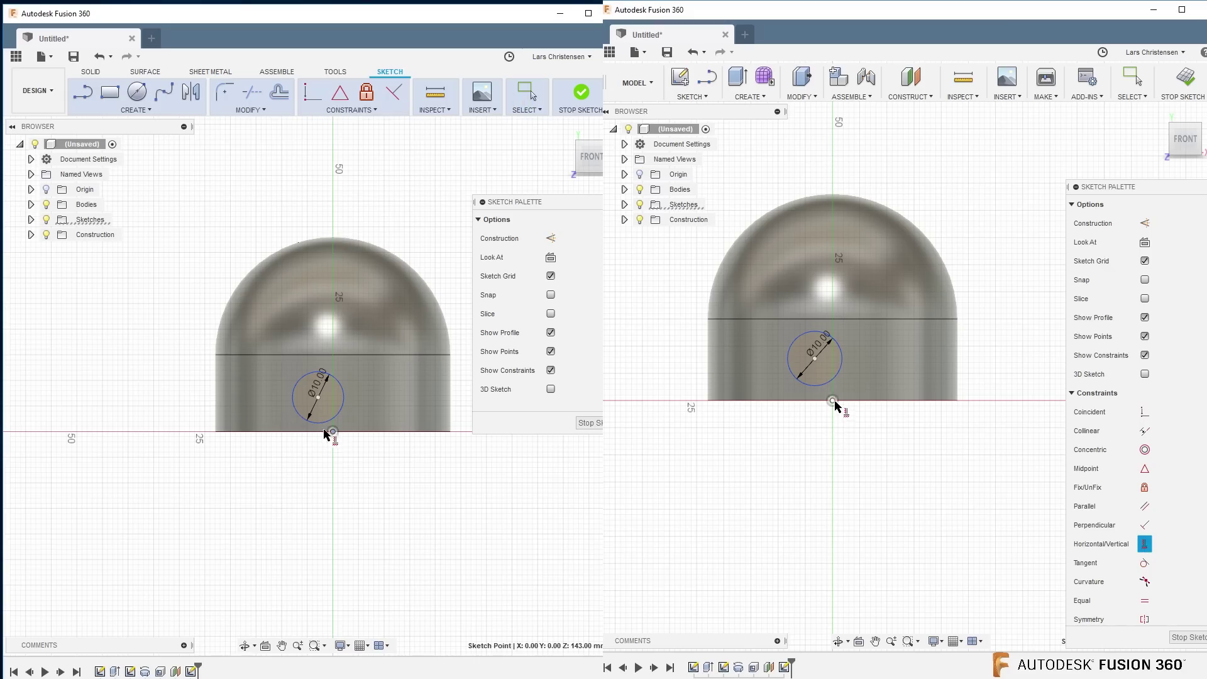
click(318, 397)
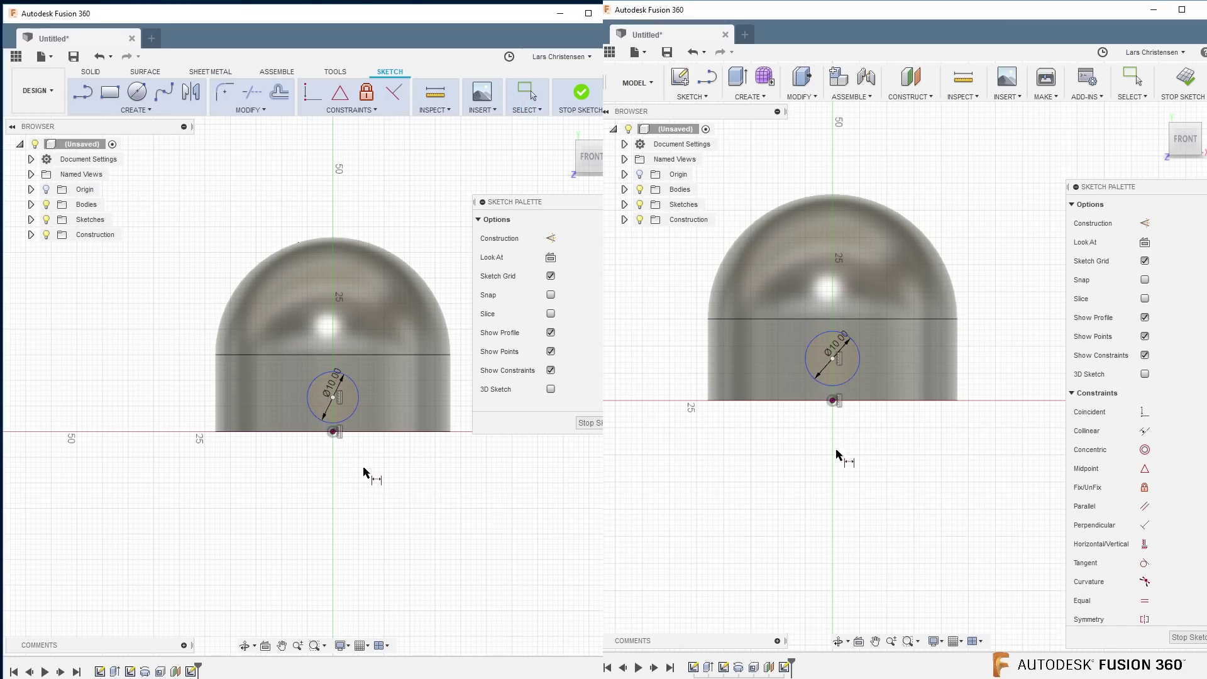
- Dimension the circle centre 8 mm above the origin, then finish the sketch into Press Pull
click(833, 401)
click(332, 431)
click(832, 358)
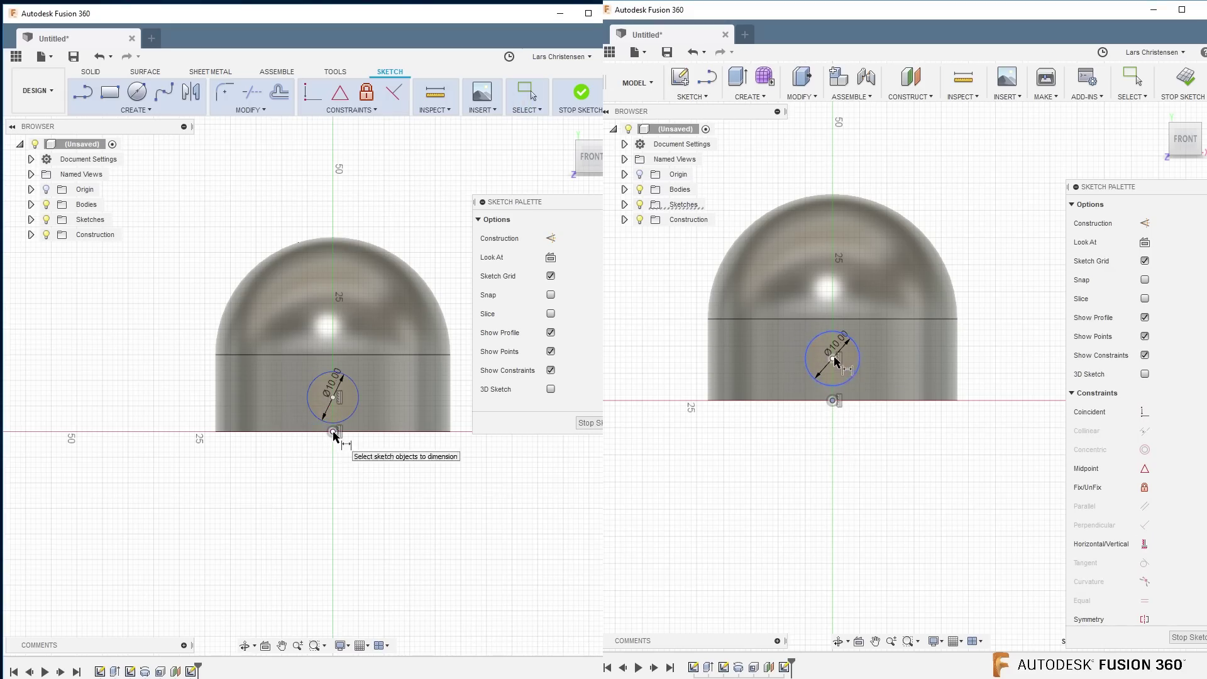
click(333, 397)
click(1003, 379)
text(8)
key(Return)
click(412, 416)
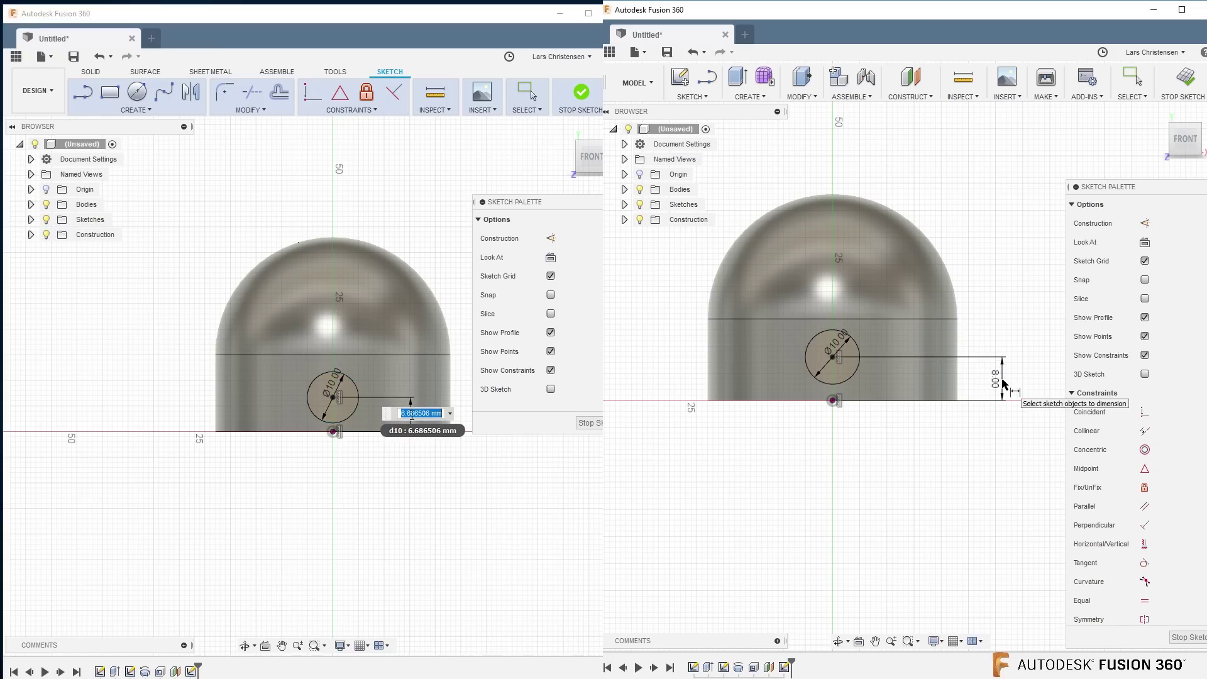
text(8)
key(Return)
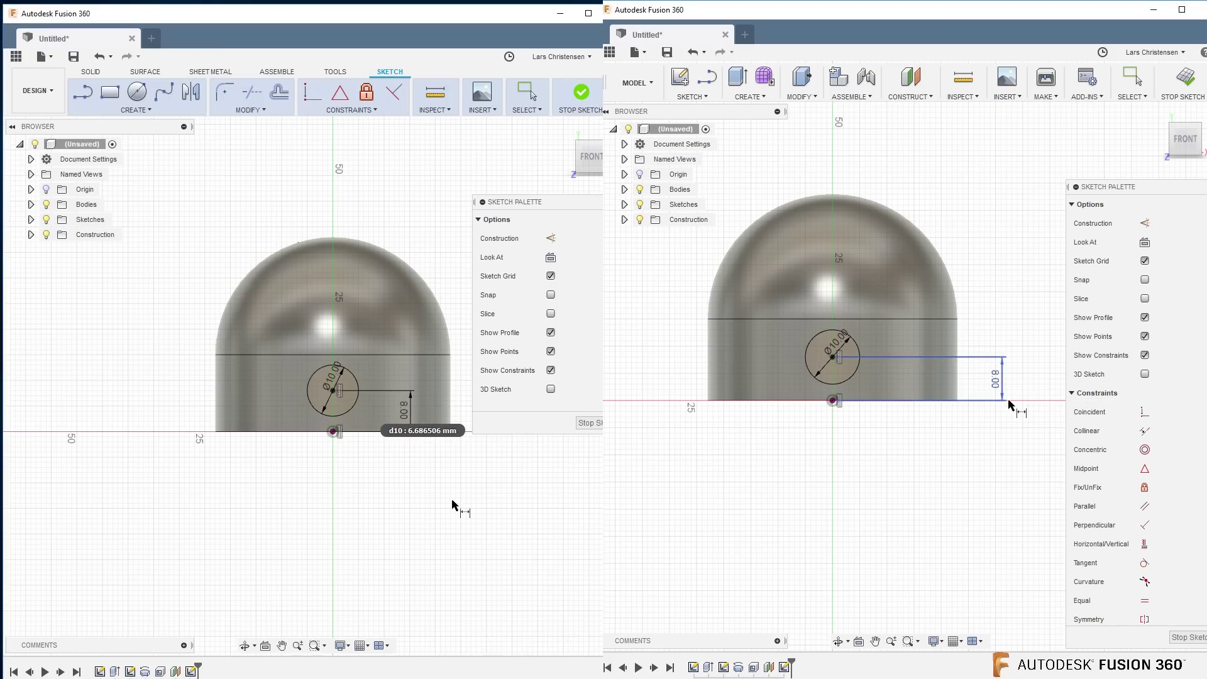
key(q)
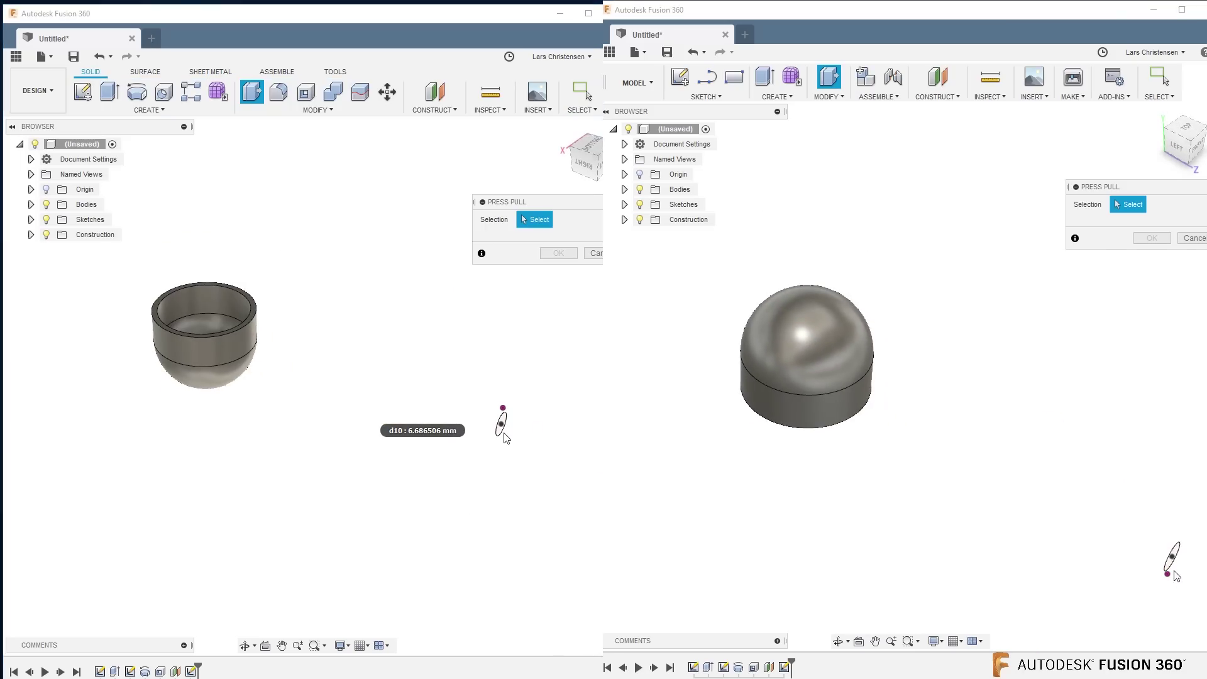
- Extrude the 10 mm circle To Object up to the cup body, joining it as the handle
click(501, 424)
drag(550, 437, 346, 381)
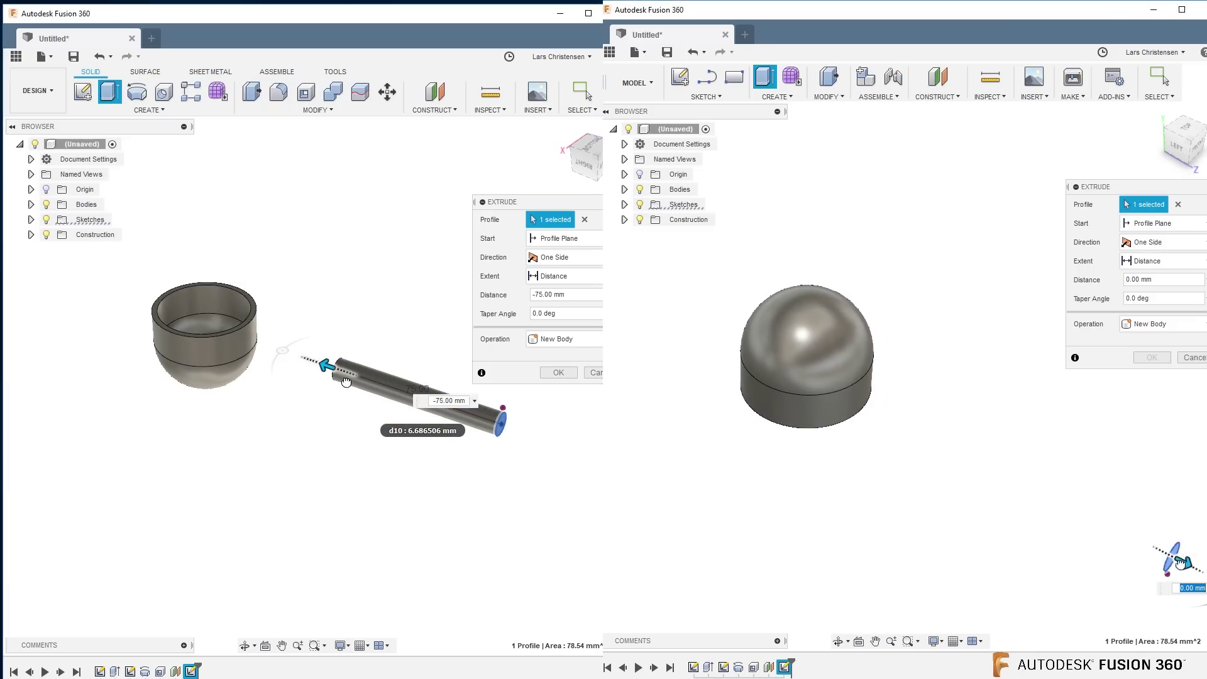
drag(1181, 562, 998, 463)
click(1167, 260)
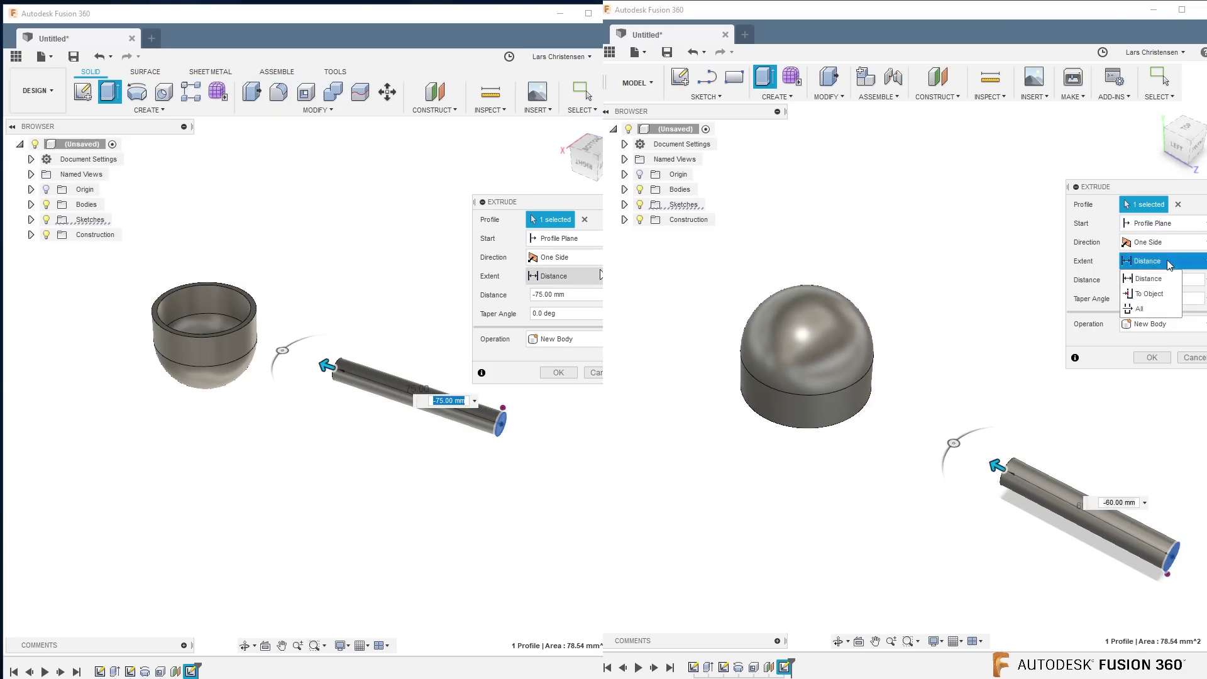
click(600, 276)
click(1150, 294)
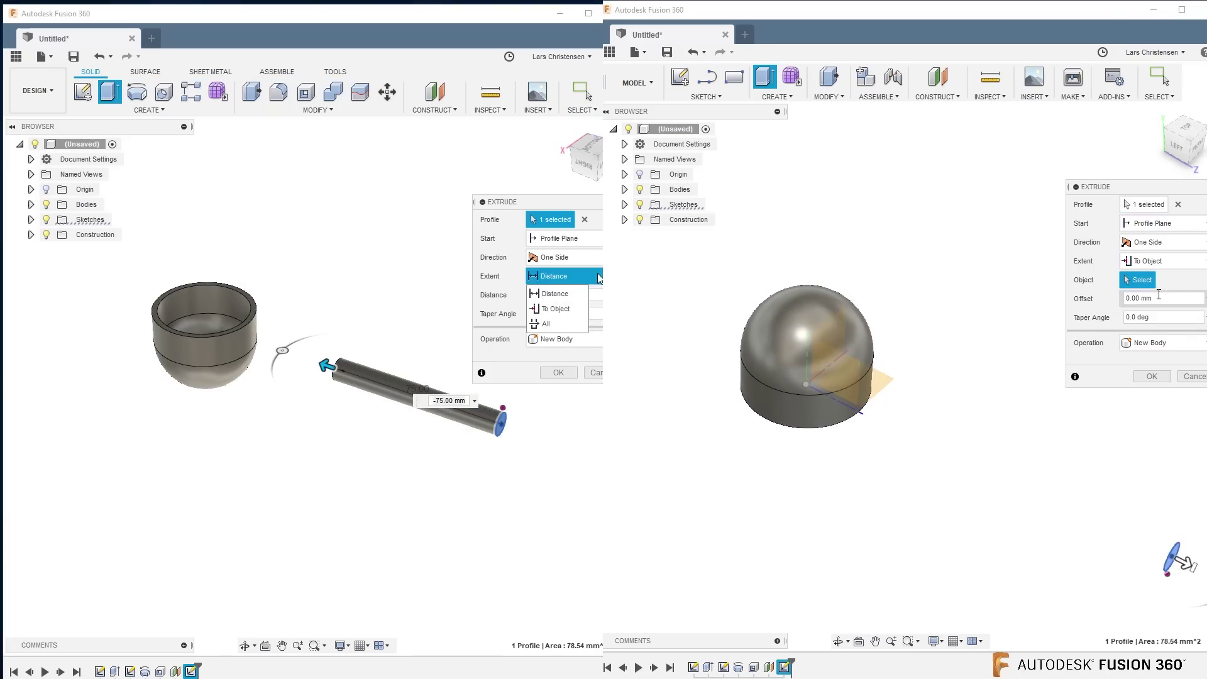
click(806, 416)
click(542, 309)
key(Return)
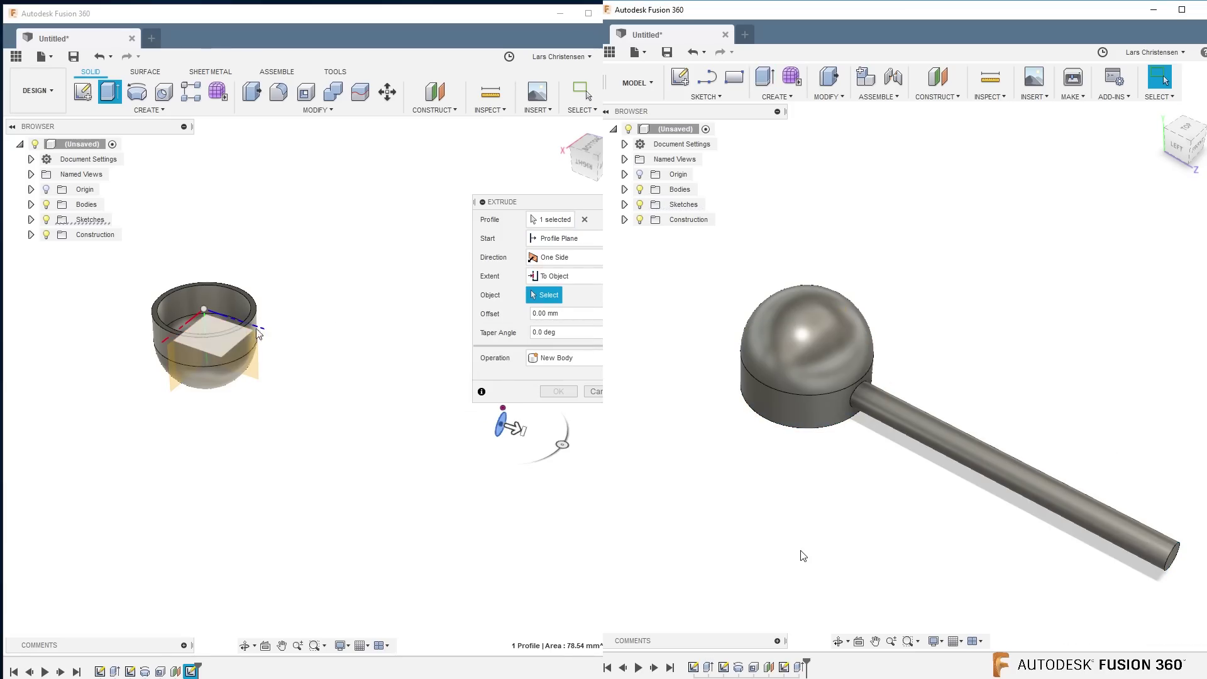
click(257, 328)
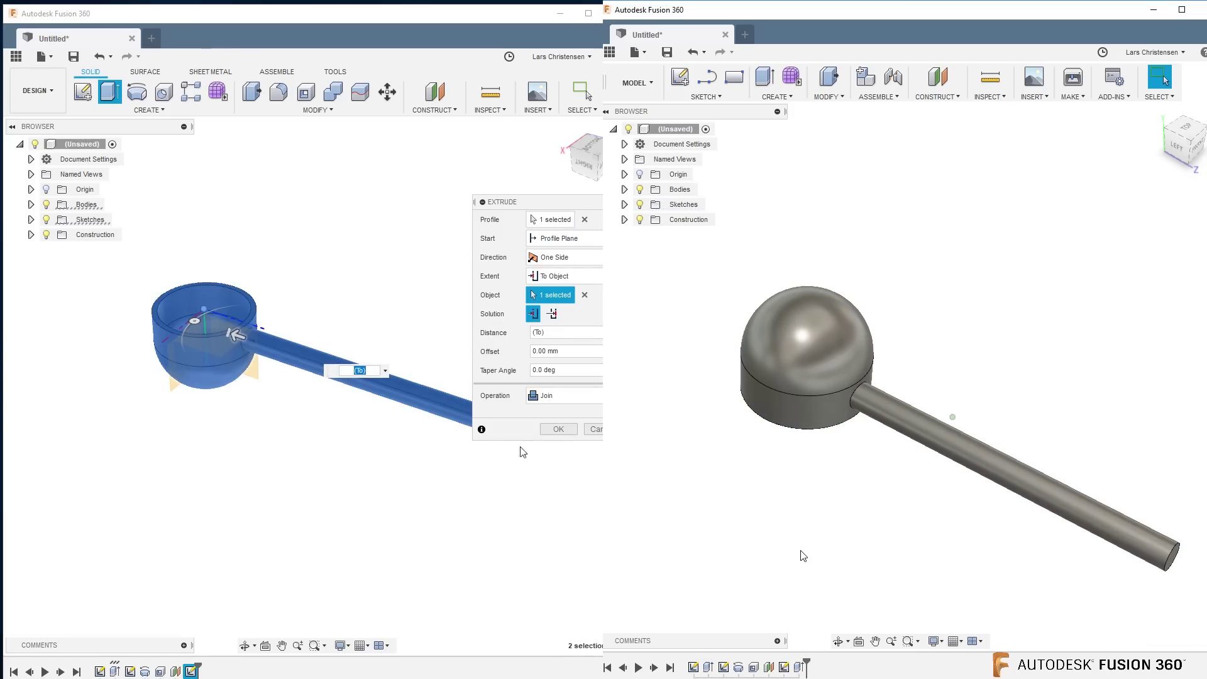
click(559, 429)
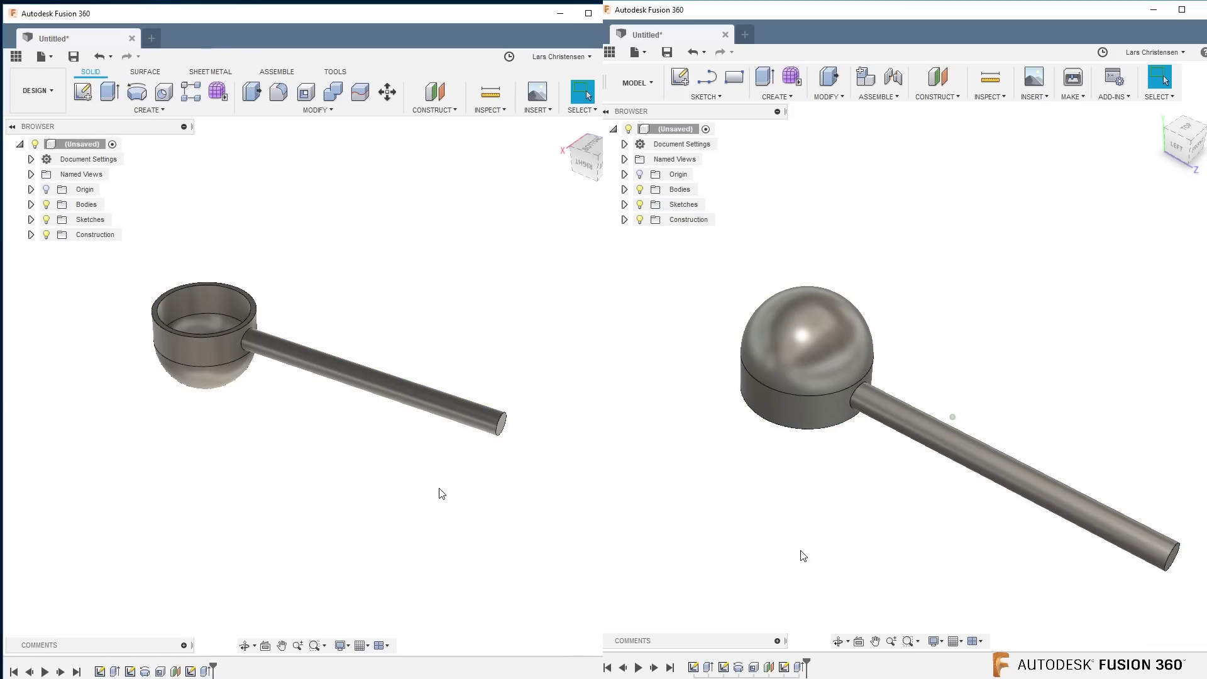